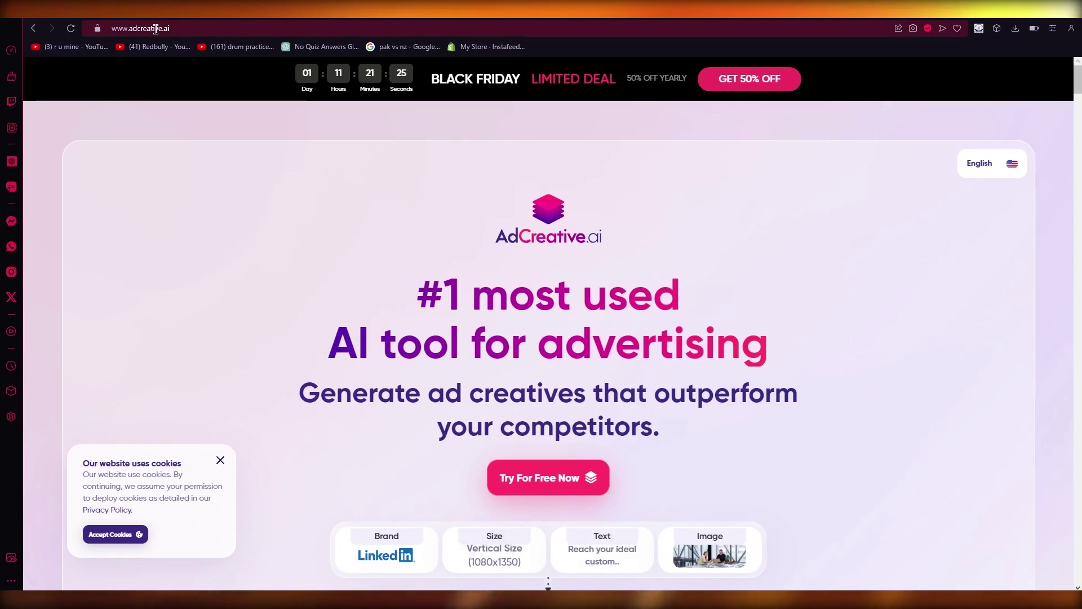
# Close the cookie popup, browse the homepage's example ads, and go to REGISTER
pyautogui.click(221, 460)
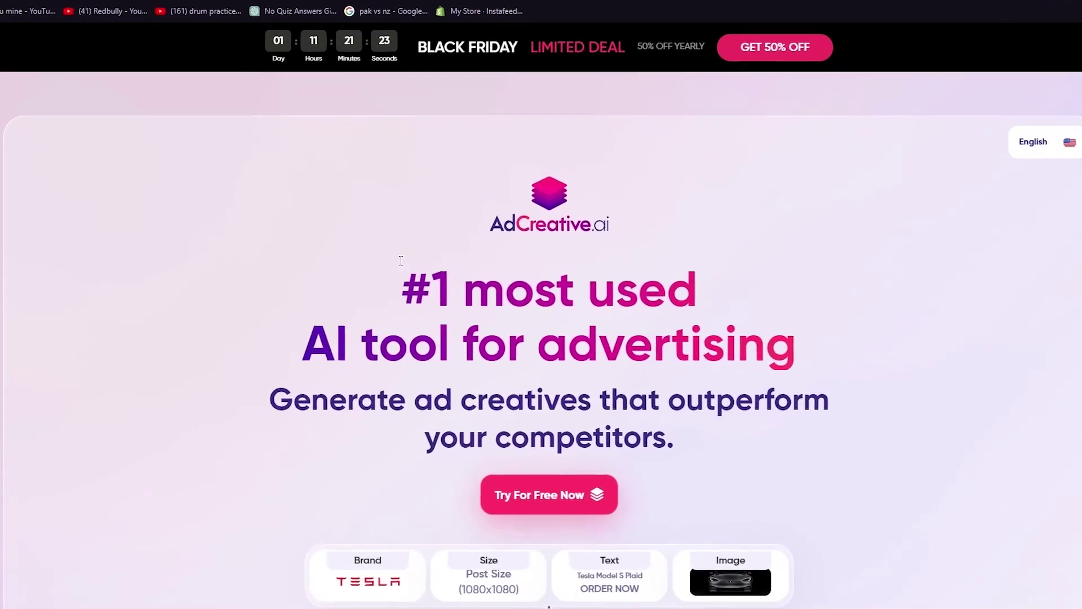
pyautogui.scroll(-2, 446, 251)
pyautogui.scroll(2, 445, 251)
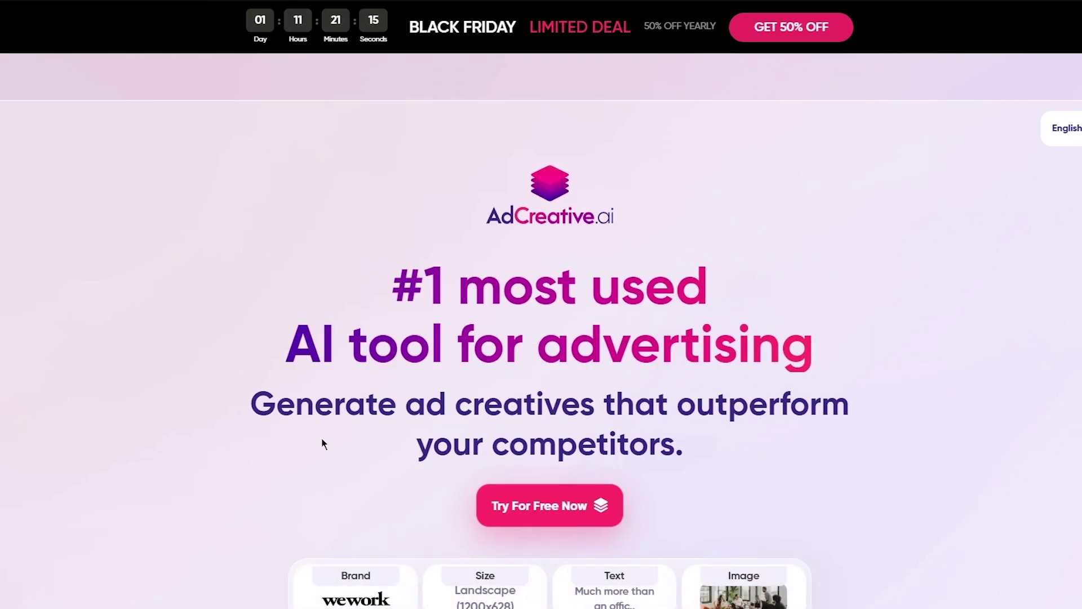
pyautogui.scroll(-5, 631, 473)
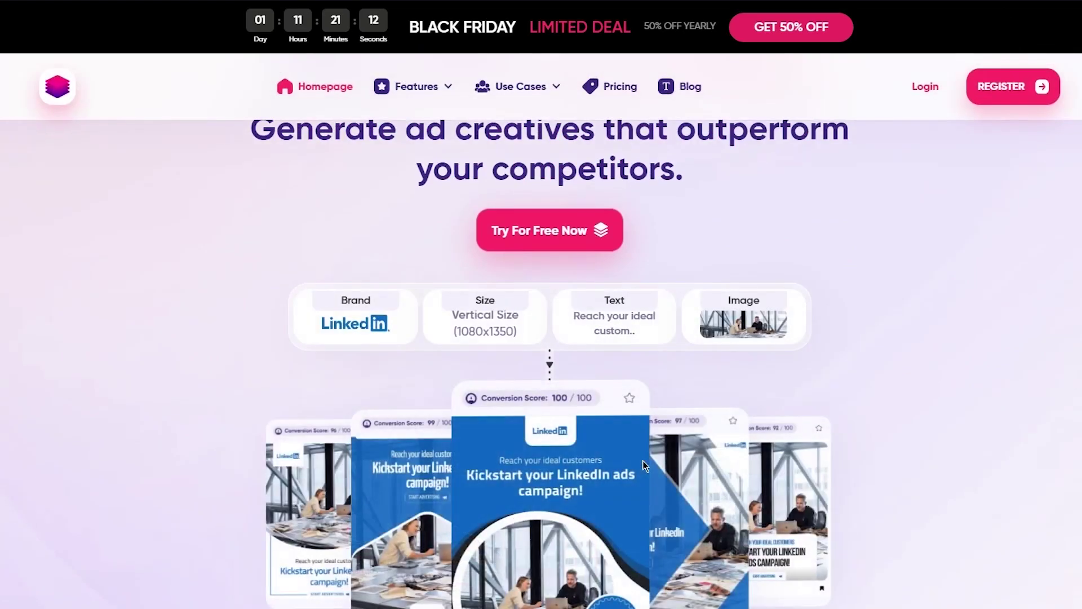
pyautogui.scroll(5, 643, 460)
pyautogui.scroll(-4, 516, 286)
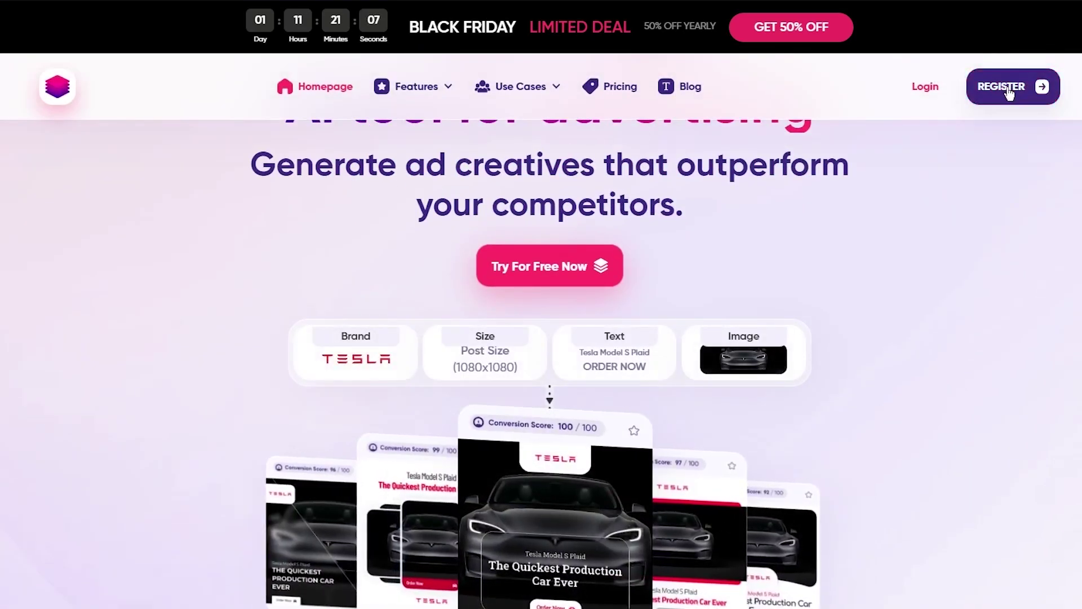
pyautogui.click(1008, 88)
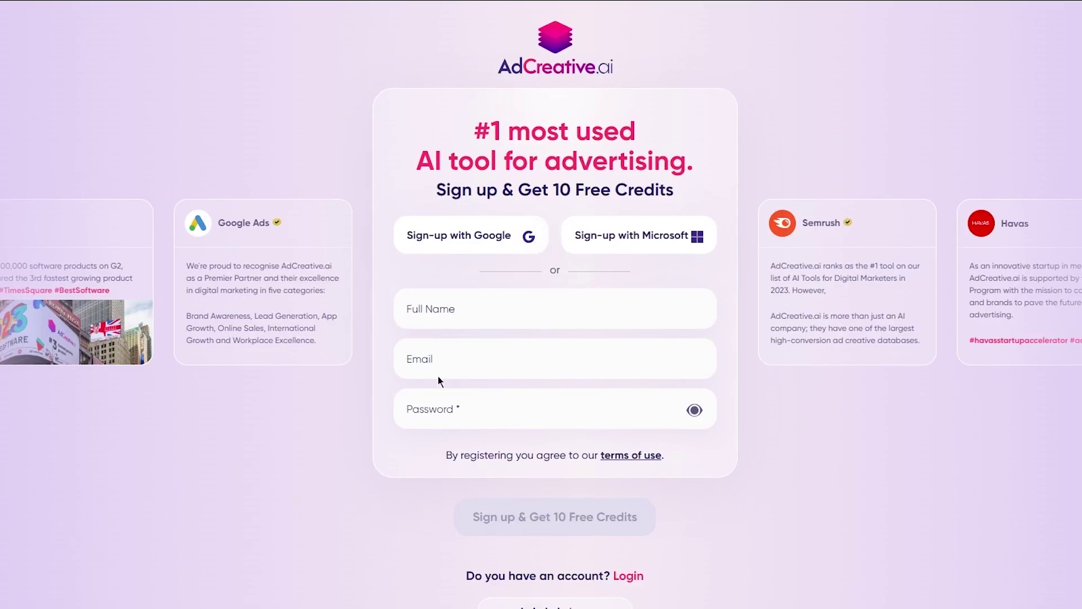
# Autofill the full name, paste the copied TempMail address into Email, and enter a password
pyautogui.click(458, 323)
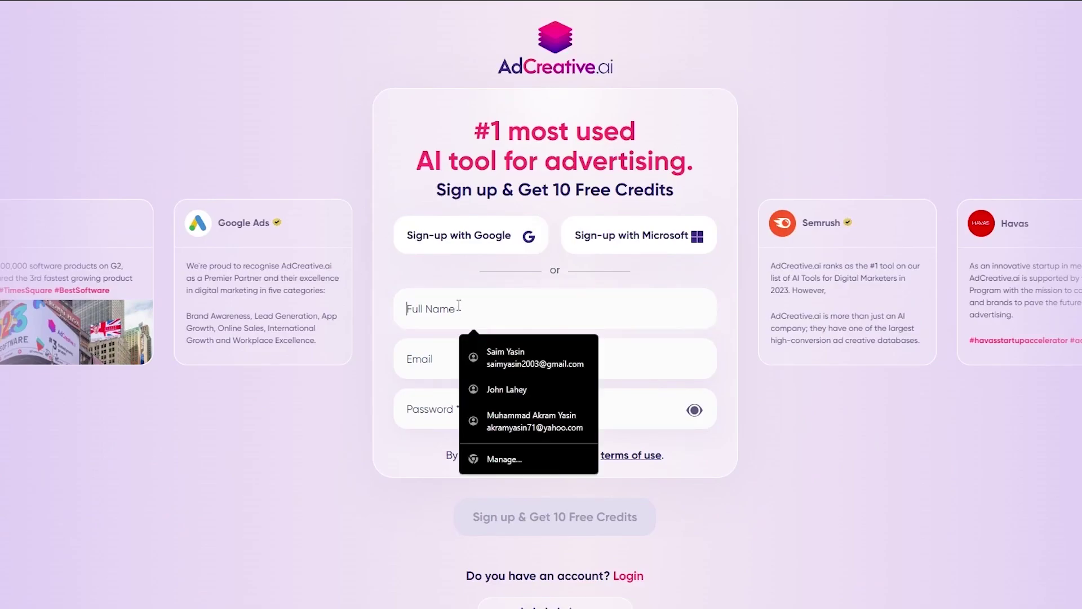
pyautogui.click(499, 391)
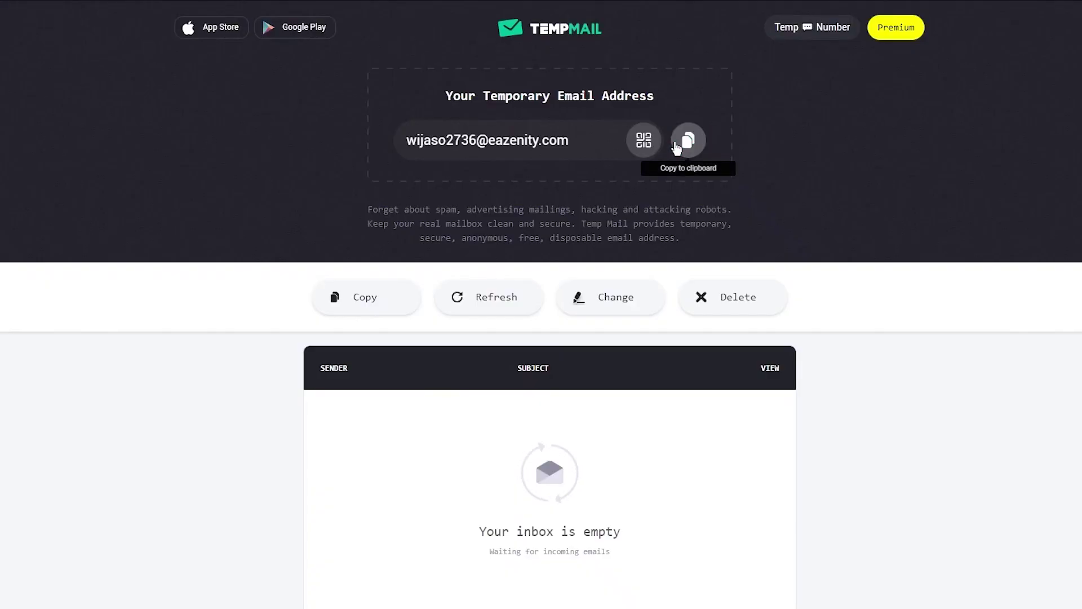
pyautogui.click(687, 140)
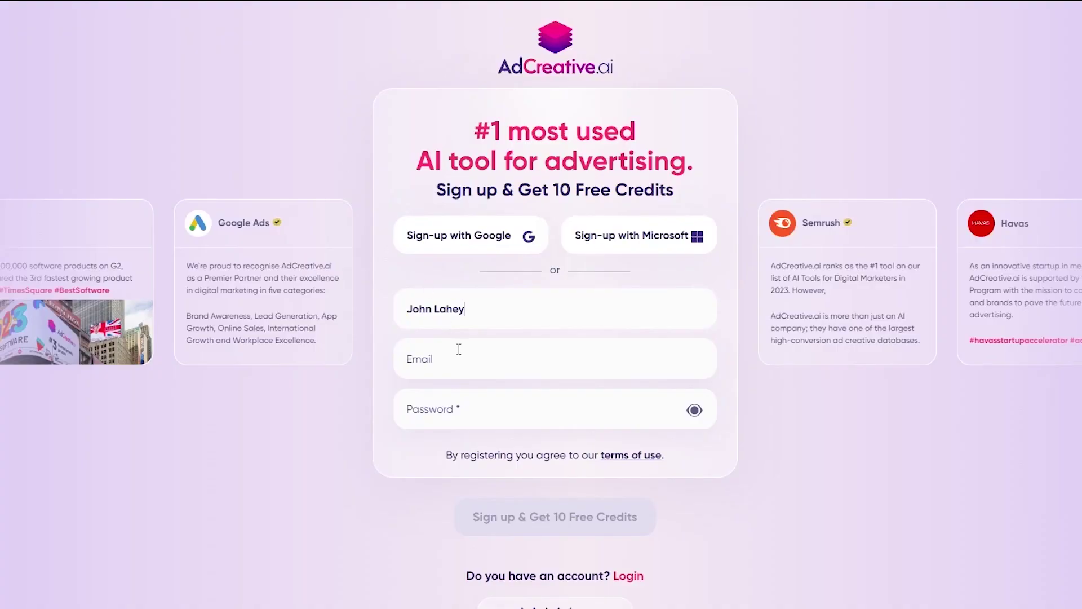
pyautogui.click(460, 349)
pyautogui.rightClick(459, 348)
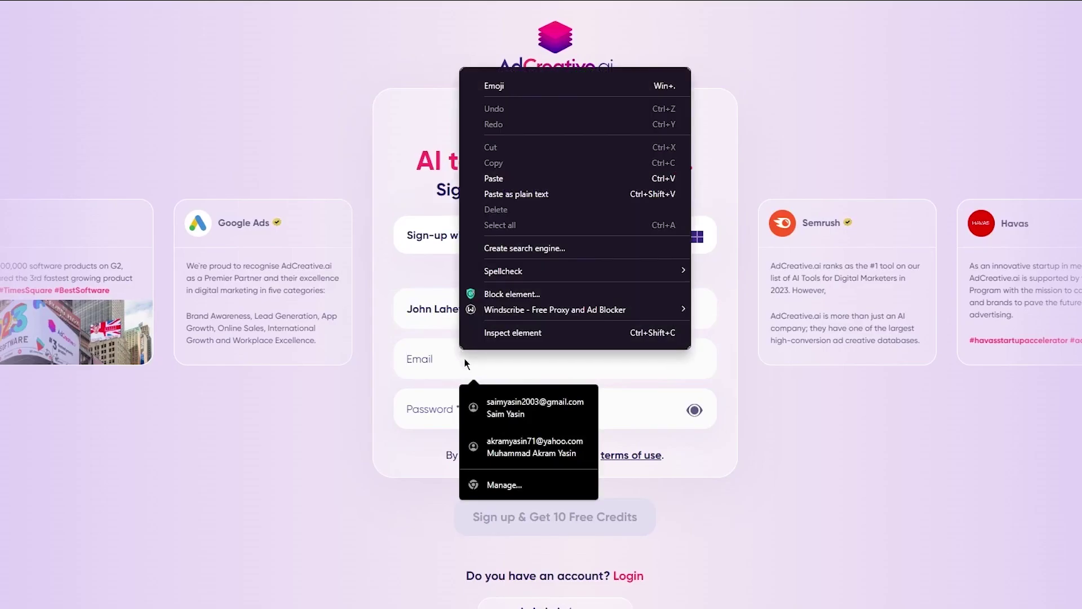
pyautogui.click(496, 179)
pyautogui.click(481, 422)
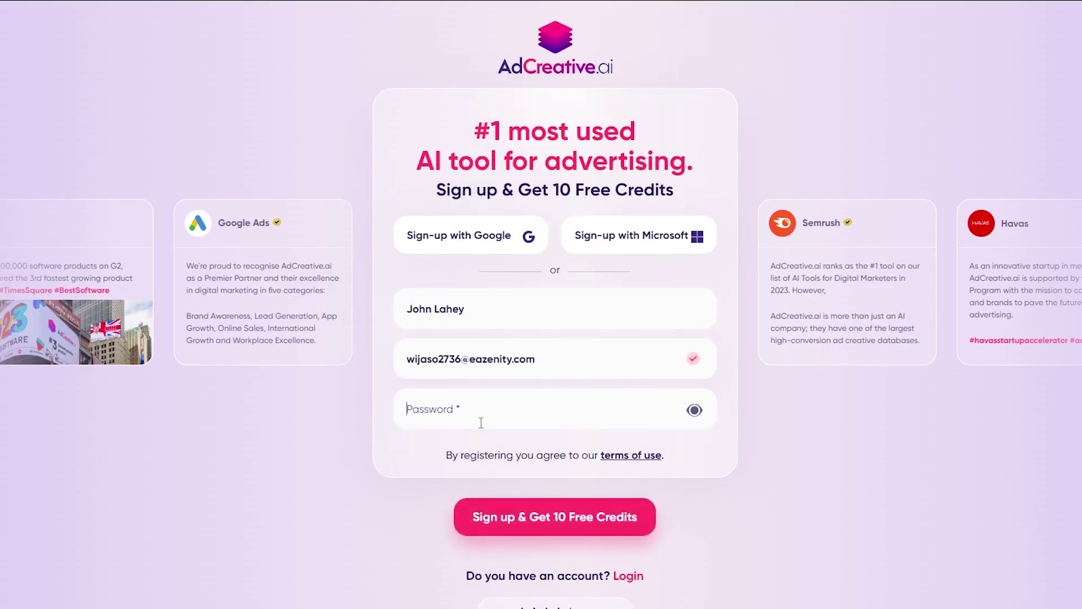
pyautogui.write('password1')
# Submit the sign-up form and work through the Payment Details company and card-holder fields
pyautogui.click(547, 522)
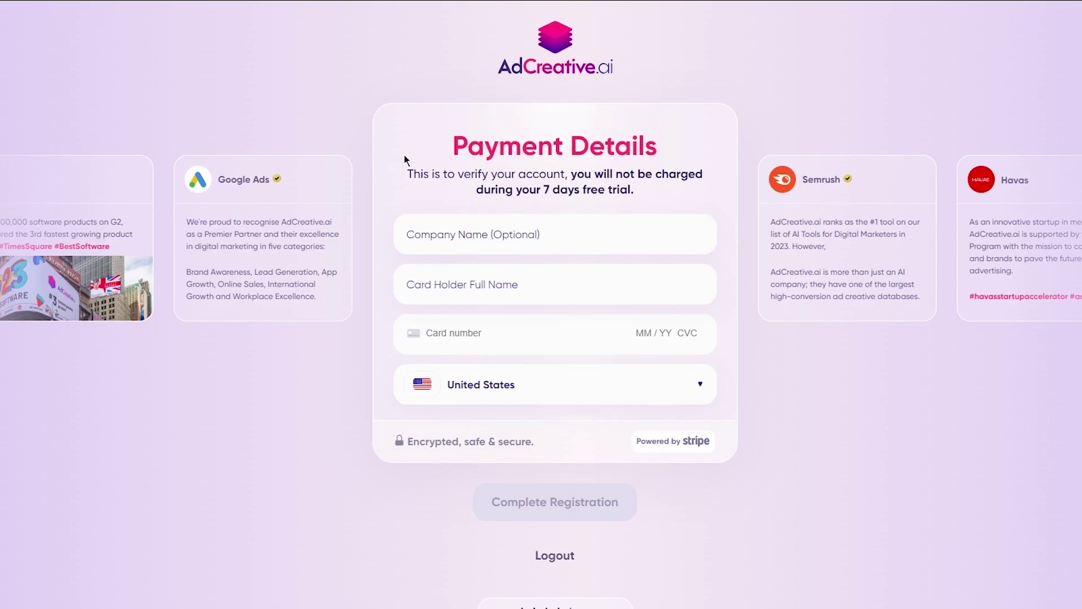
pyautogui.click(541, 224)
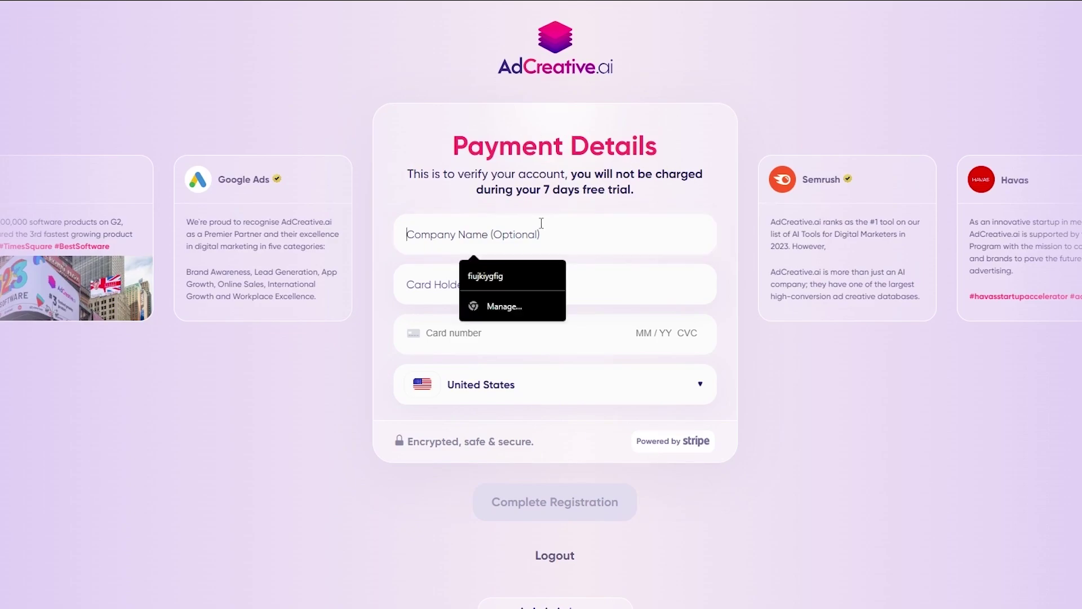
pyautogui.click(640, 293)
pyautogui.click(564, 153)
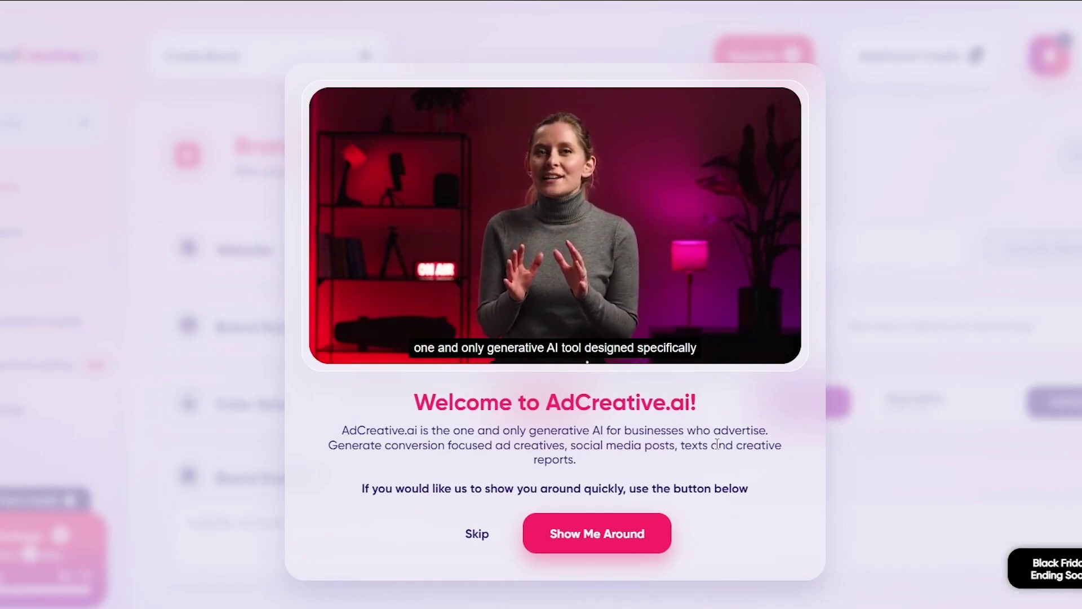
# Skip the Welcome to AdCreative.ai intro dialog
pyautogui.click(471, 529)
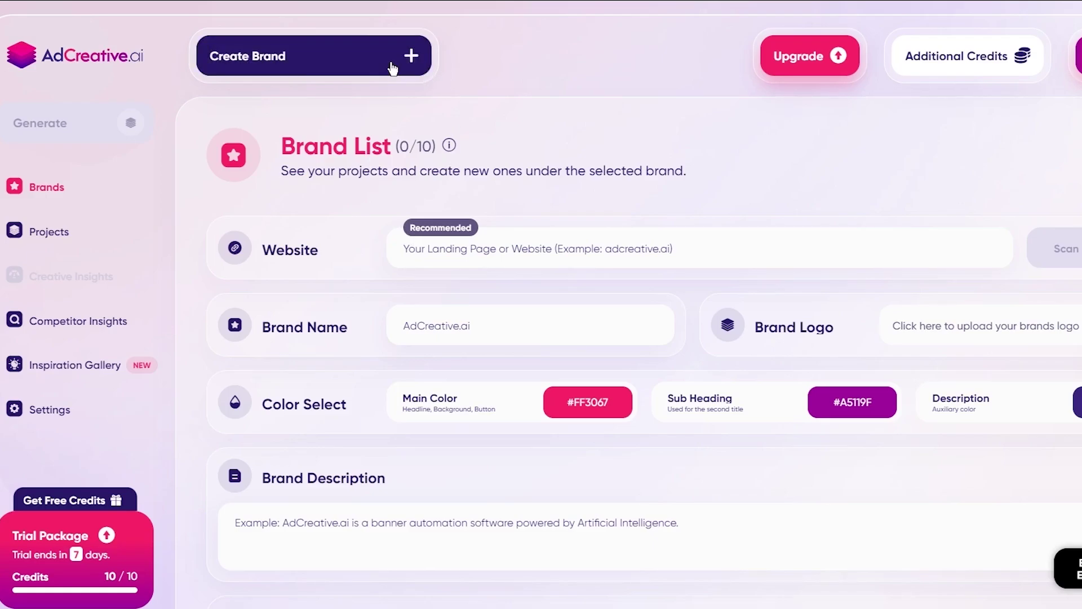
# Name the brand 'John's Shoess', leaving the website field empty
pyautogui.click(463, 257)
pyautogui.write('adc')
pyautogui.press('BackSpace')
pyautogui.press('BackSpace')
pyautogui.press('BackSpace')
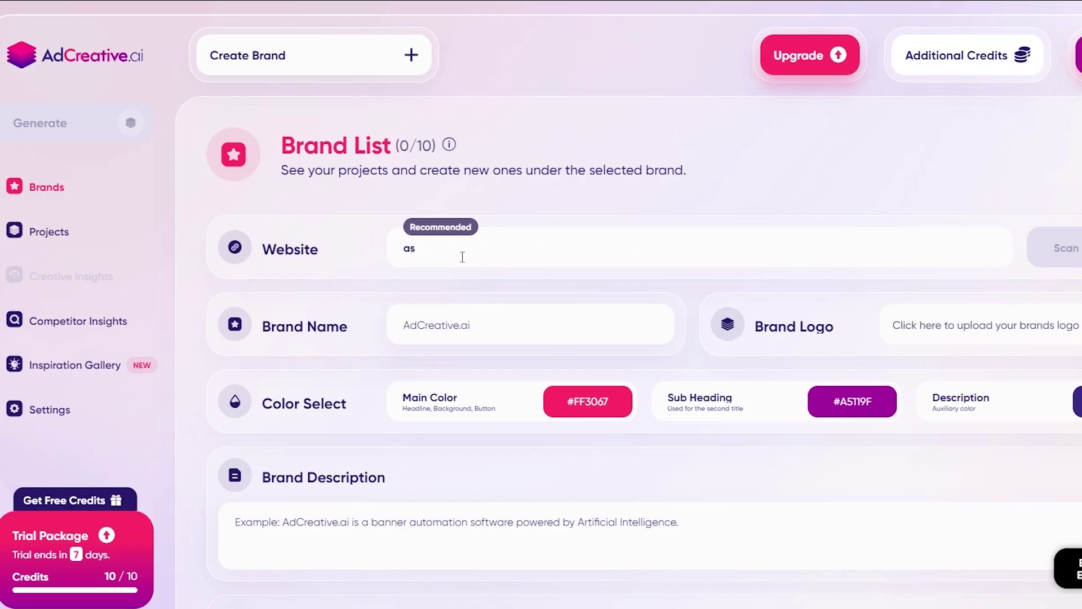
pyautogui.click(454, 337)
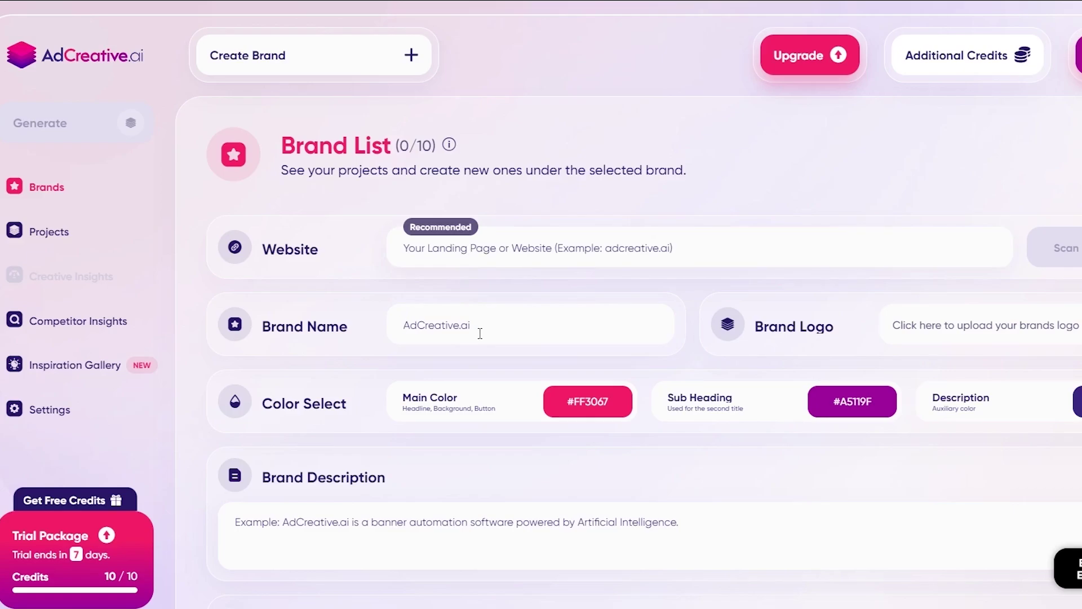
pyautogui.write("John's Shoess")
# Upload the Nike swoosh image as the brand logo and move to the description
pyautogui.click(945, 319)
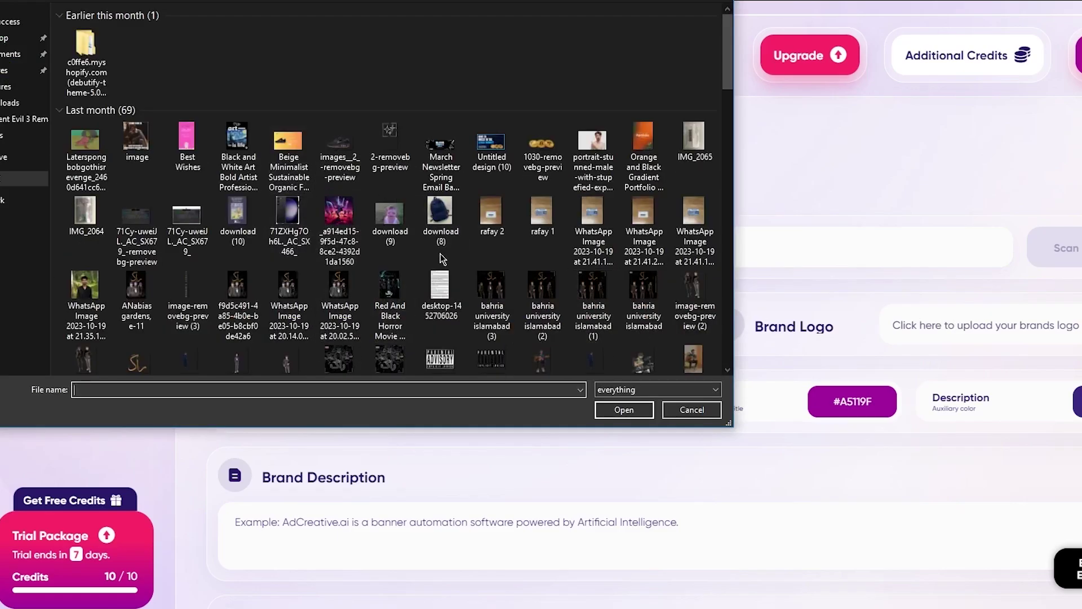
pyautogui.scroll(-5, 443, 258)
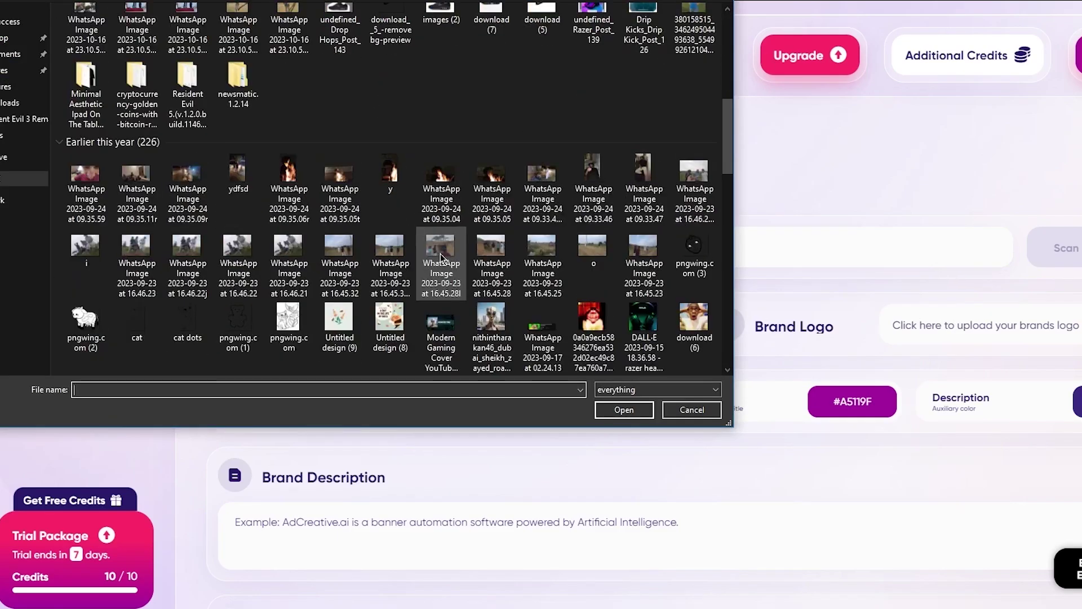
pyautogui.scroll(3, 445, 250)
pyautogui.doubleClick(391, 169)
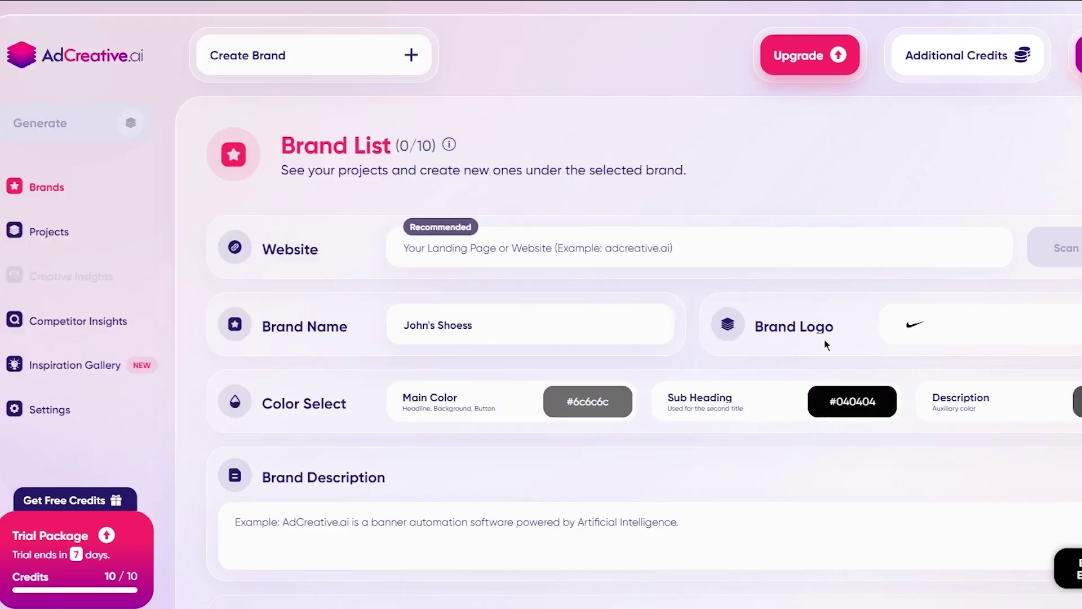
pyautogui.scroll(-3, 619, 420)
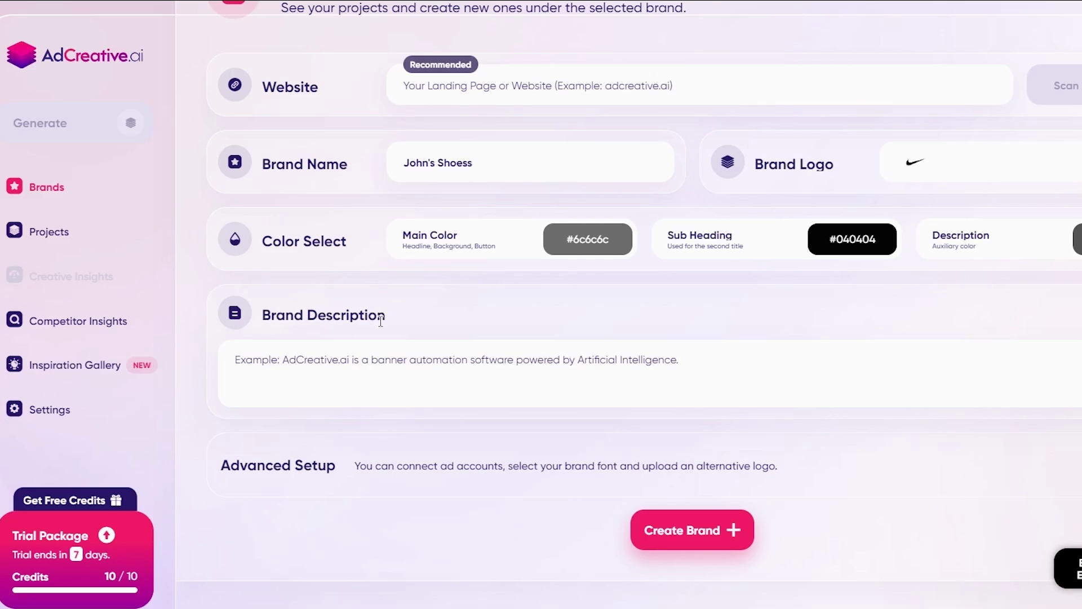
pyautogui.click(391, 350)
# Create the John's Shoess brand with Create Brand
pyautogui.click(693, 529)
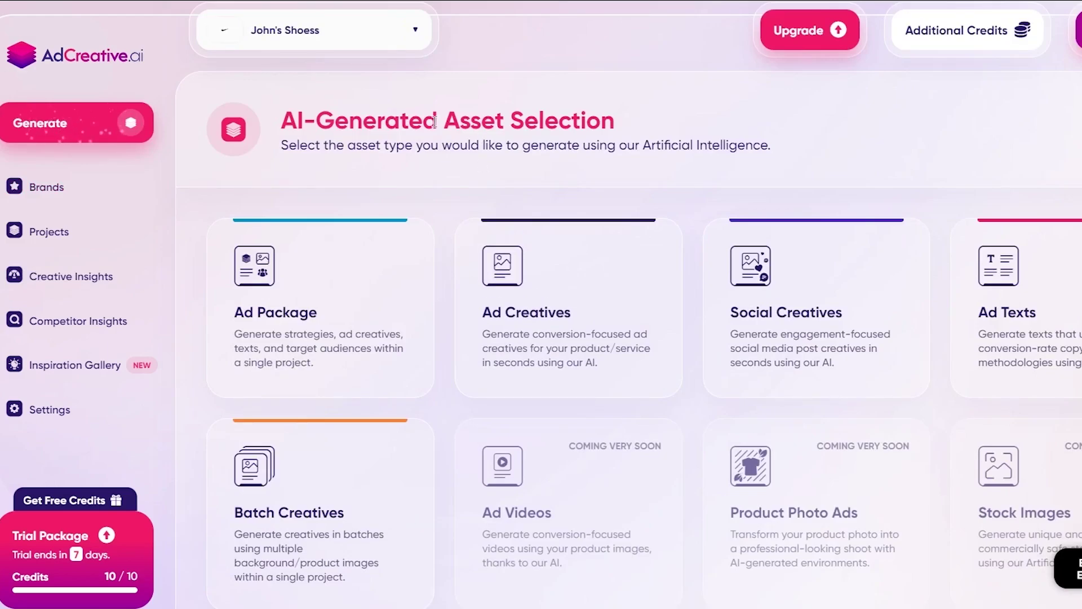
# Open the John's Shoess brand from the Brands list
pyautogui.click(72, 182)
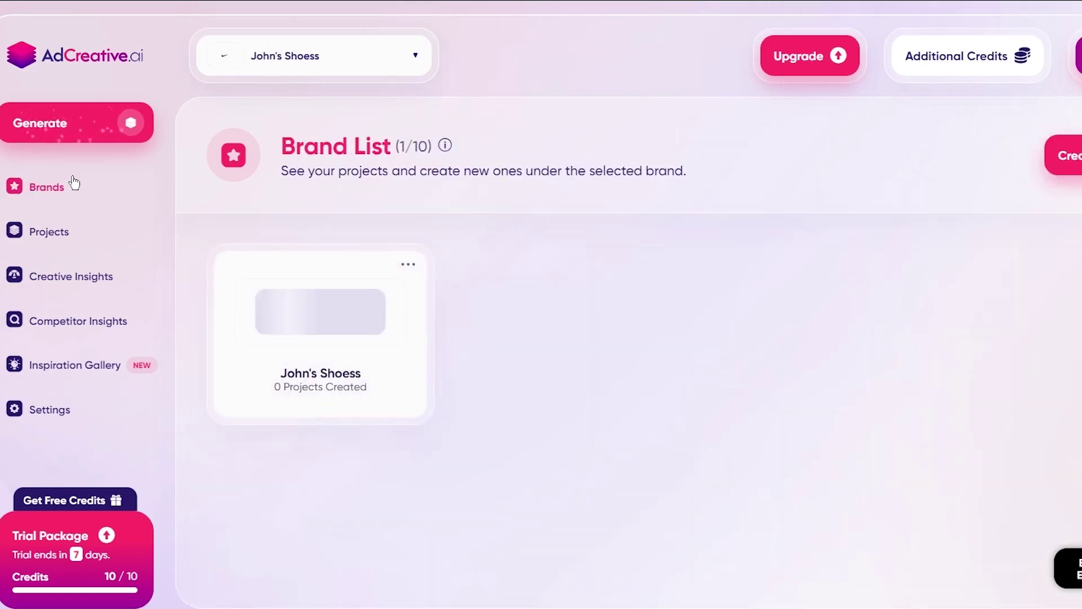
pyautogui.click(209, 333)
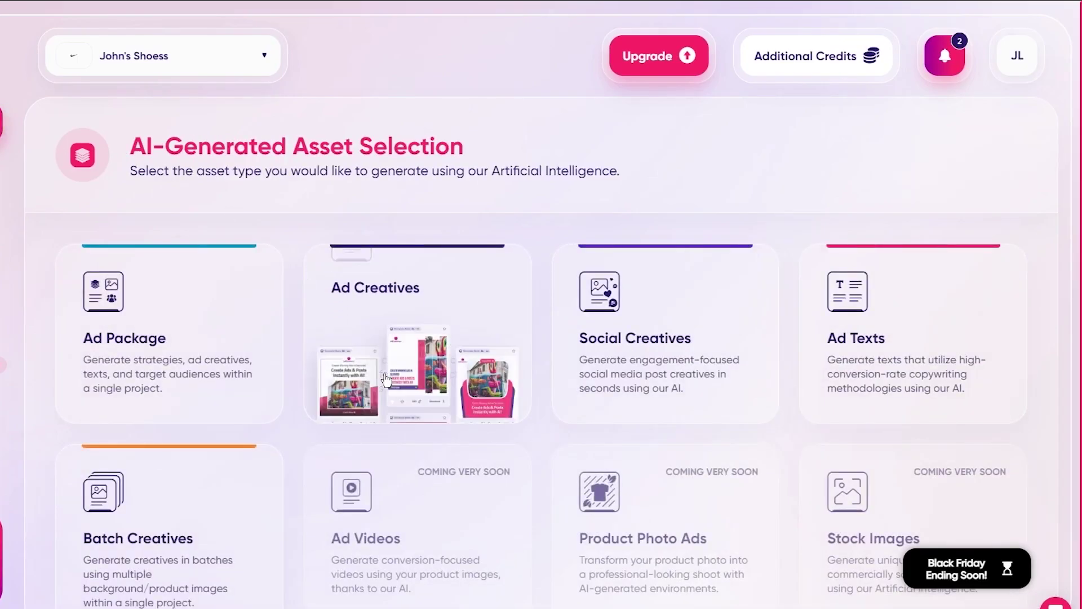
pyautogui.scroll(-1, 406, 338)
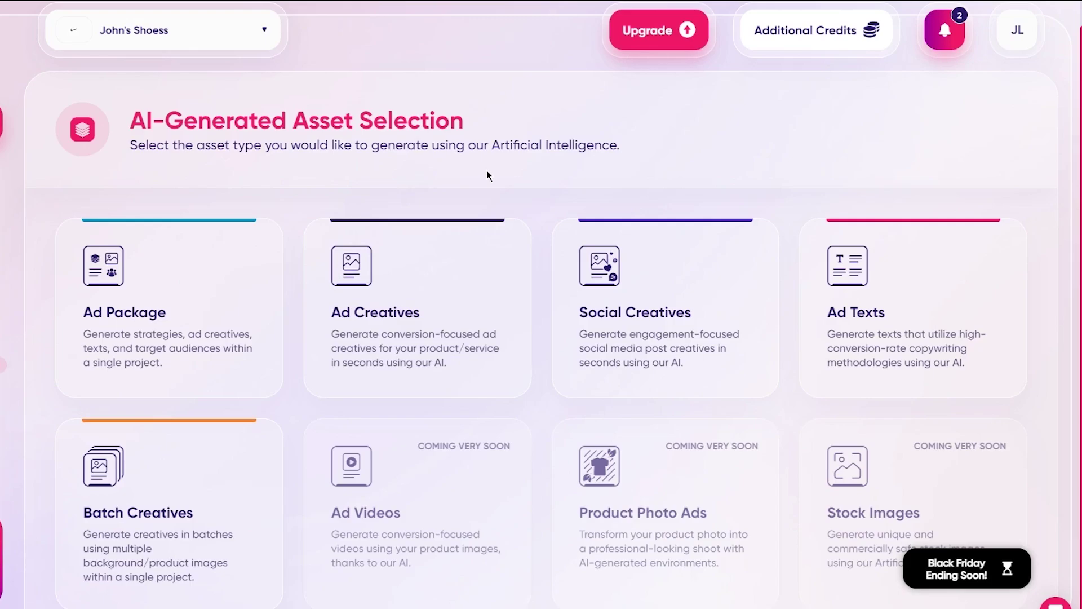
# Start Ad Creatives with the 1080x1080 post size and continue to On Image Texts
pyautogui.click(466, 282)
pyautogui.scroll(-4, 425, 338)
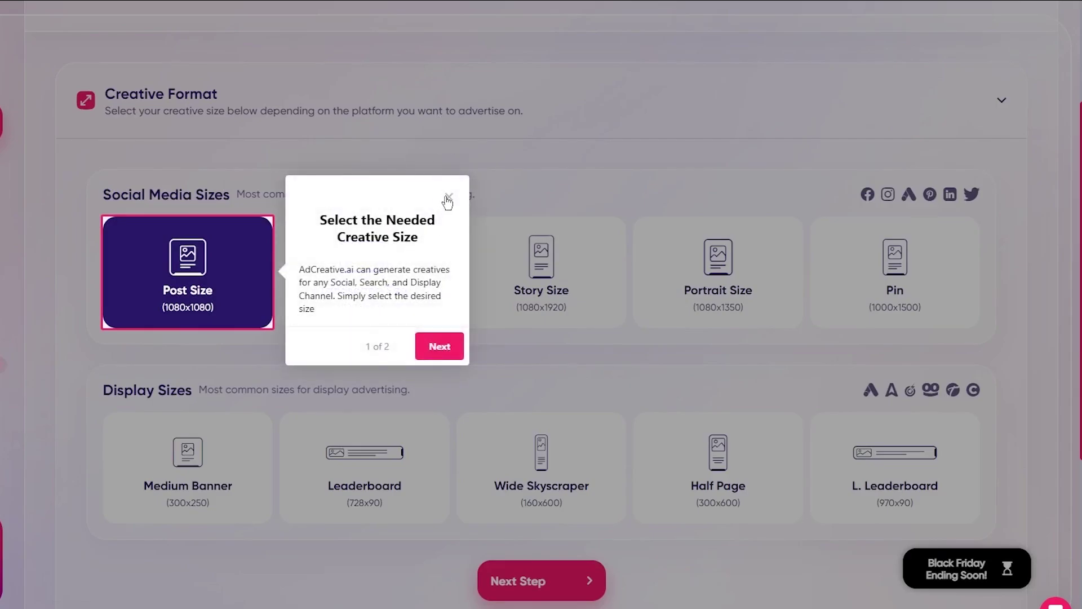
pyautogui.click(448, 197)
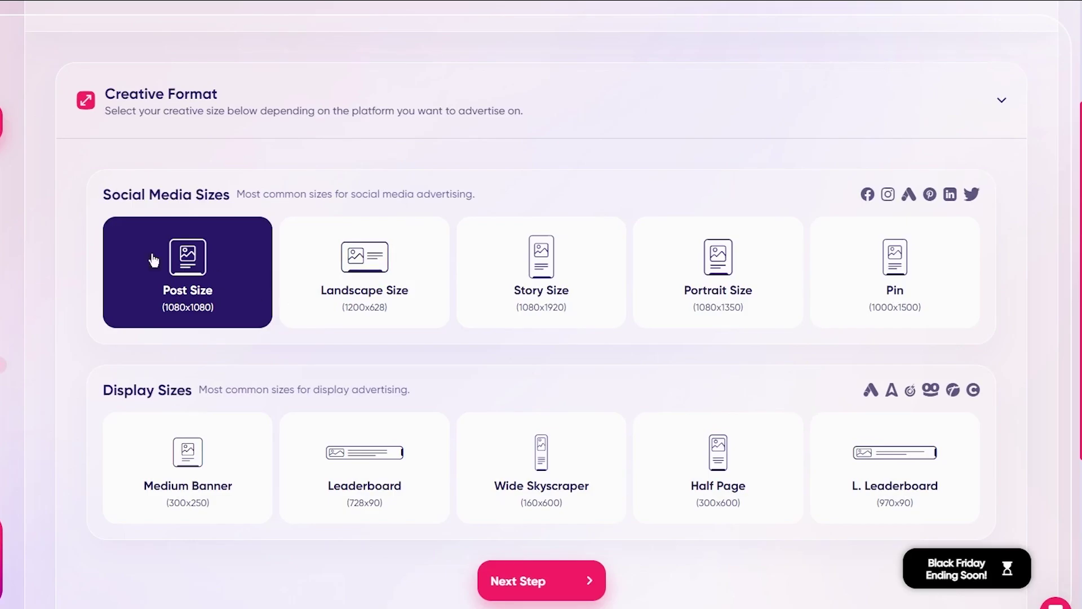
pyautogui.scroll(-5, 145, 257)
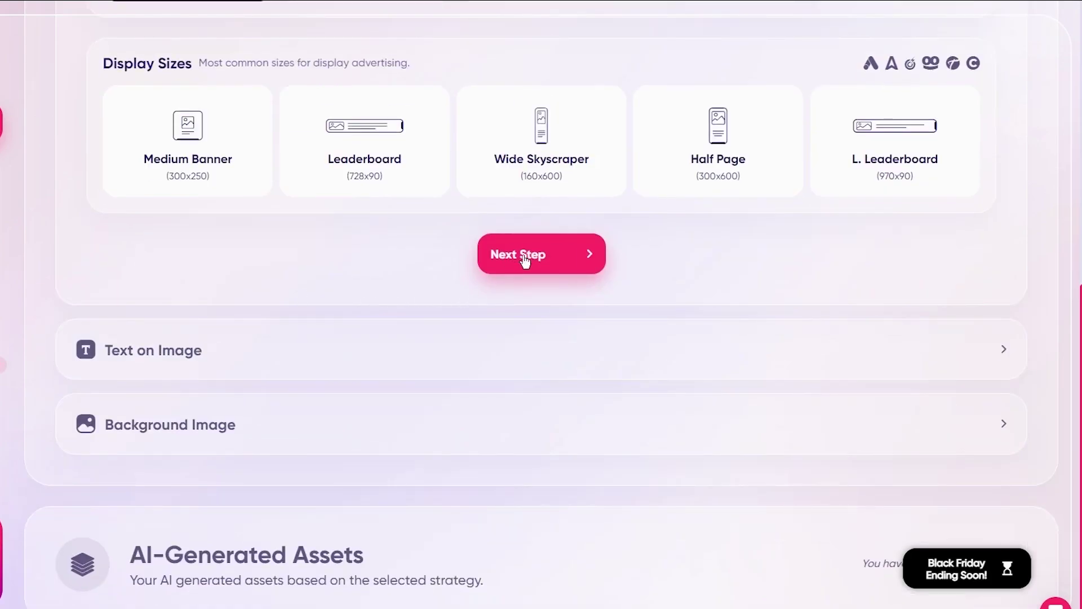
pyautogui.click(535, 254)
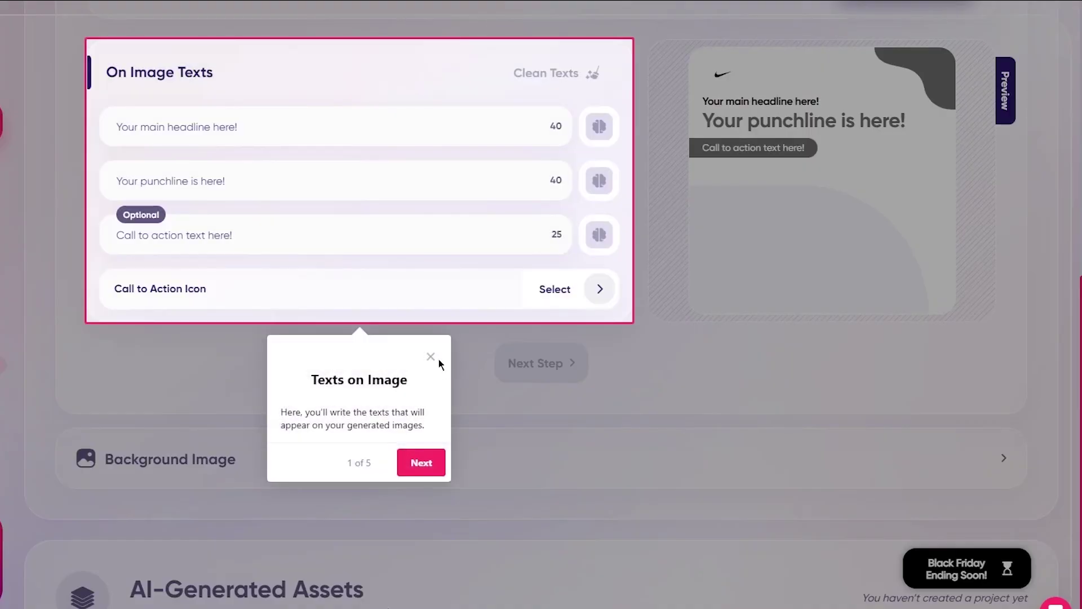
# Set the headline to 'Luxury at its finest' using Text Craft AI's Luxurious sentiment rewrite
pyautogui.click(433, 355)
pyautogui.click(311, 130)
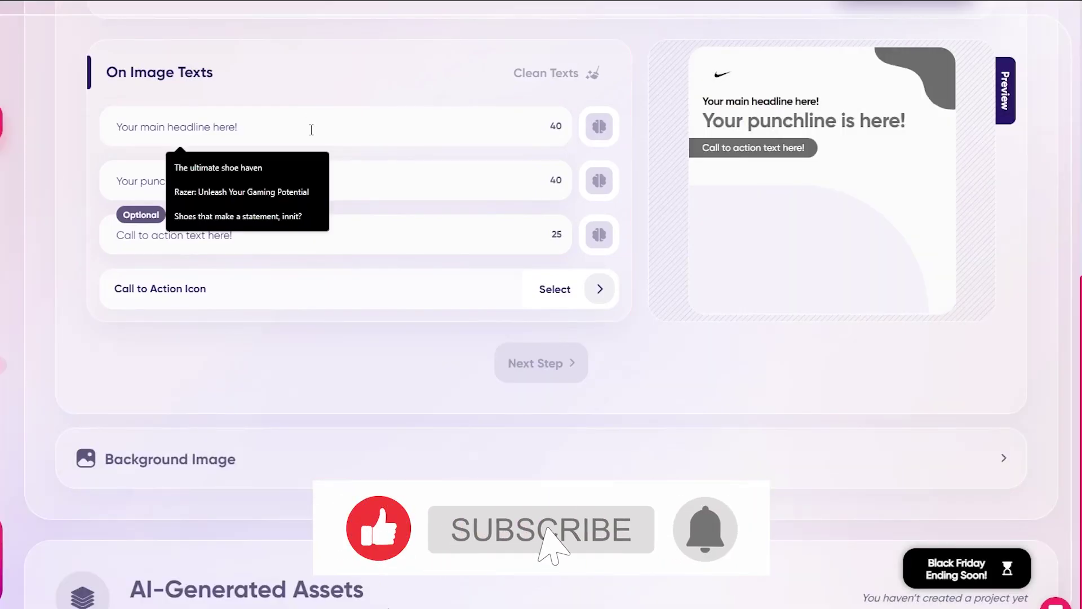
pyautogui.click(260, 165)
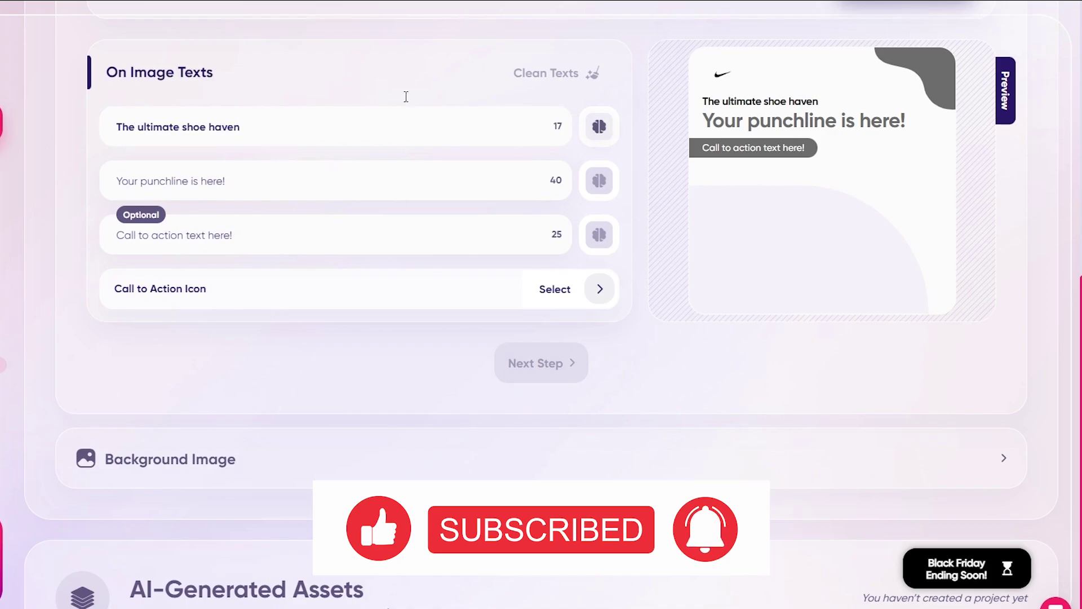
pyautogui.click(591, 131)
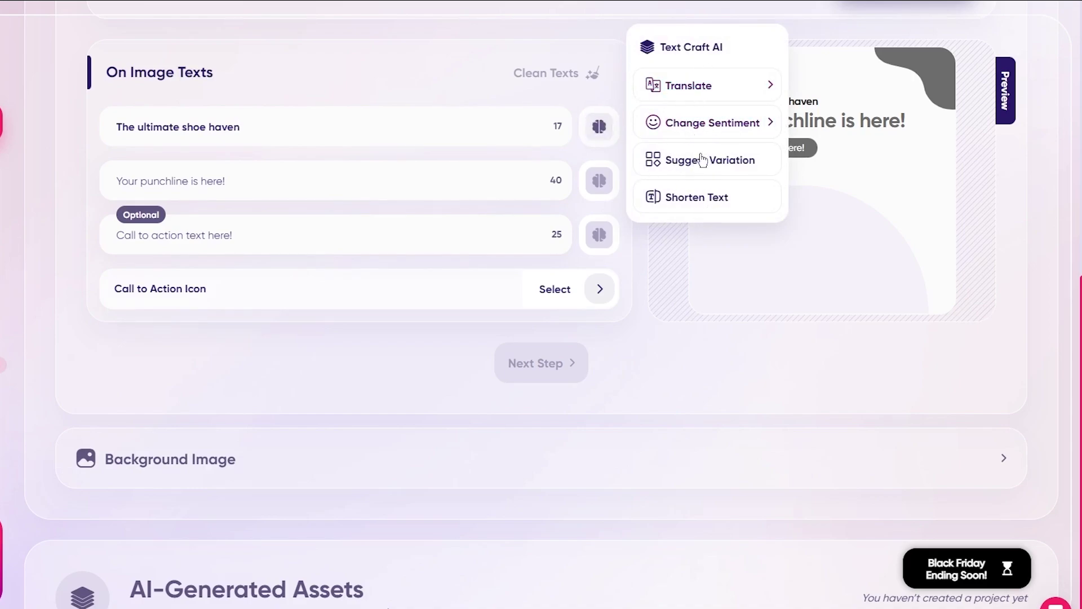
pyautogui.click(729, 102)
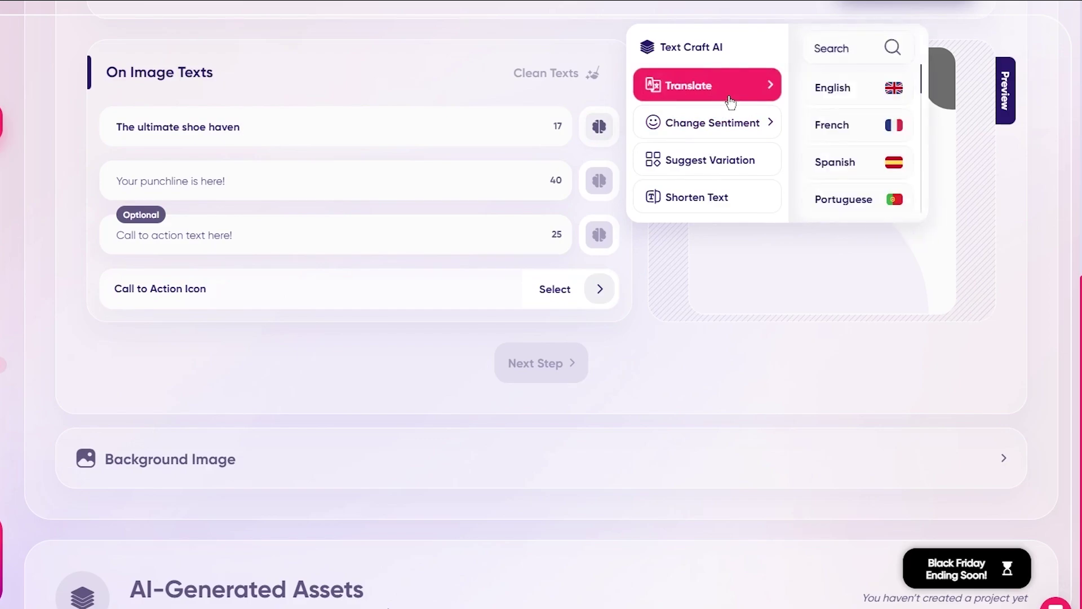
pyautogui.click(729, 136)
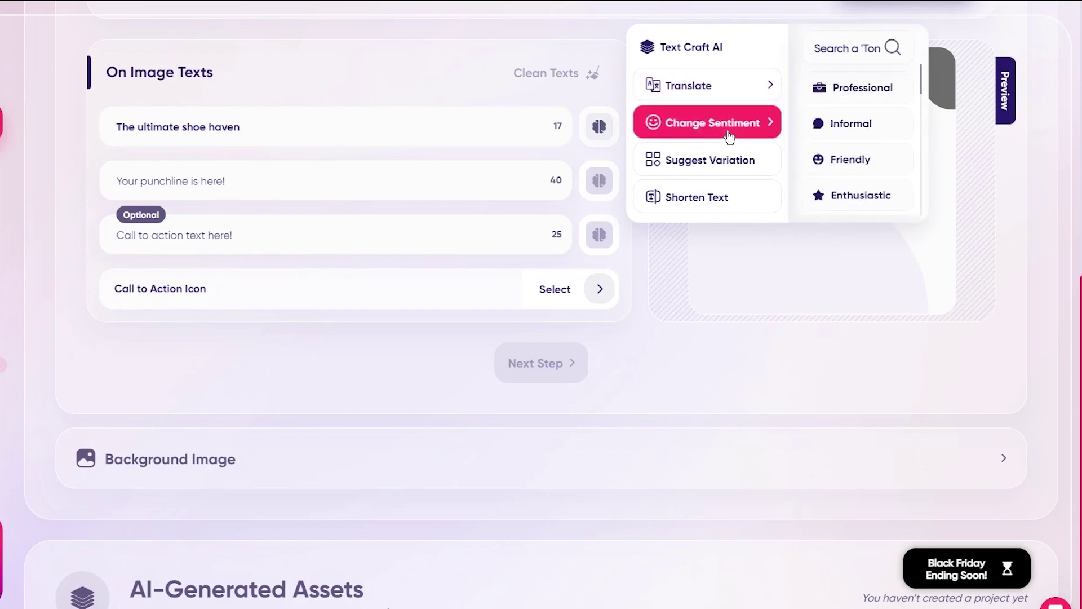
pyautogui.scroll(-1, 834, 118)
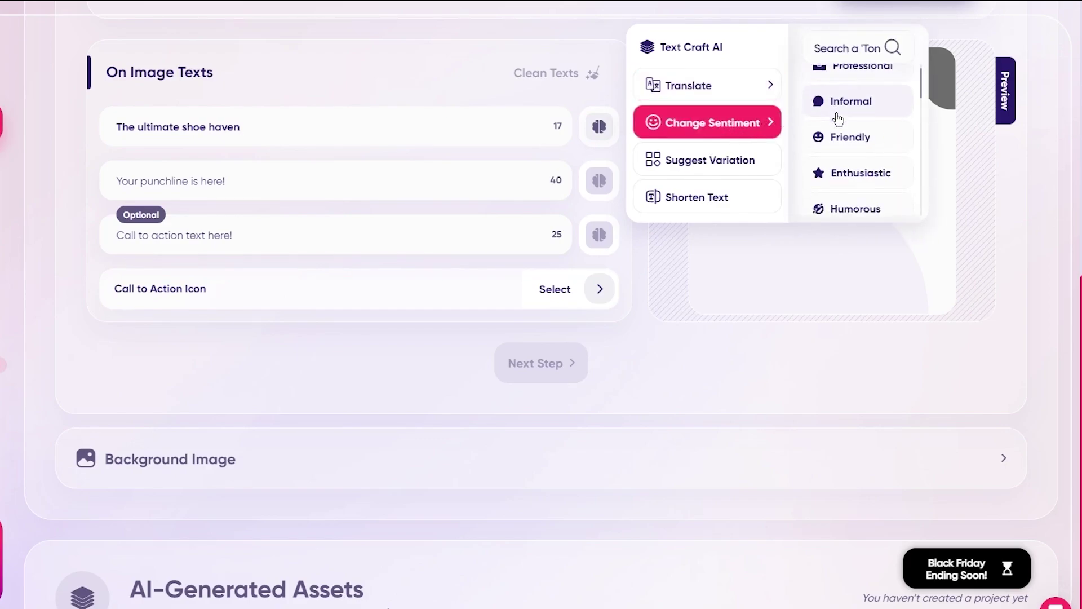
pyautogui.scroll(-1, 837, 118)
pyautogui.scroll(-4, 838, 118)
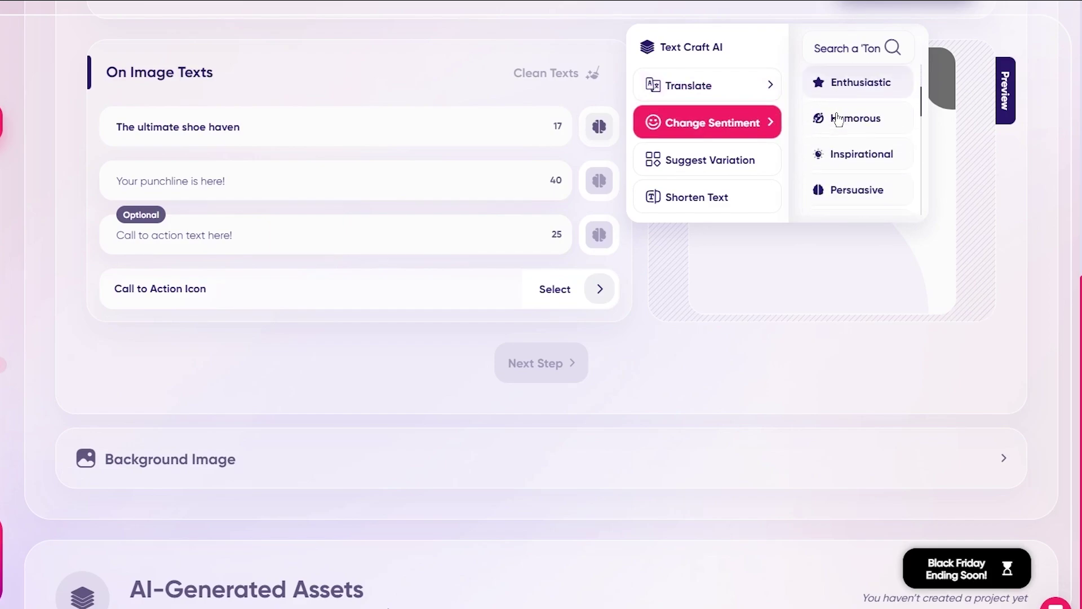
pyautogui.scroll(3, 838, 118)
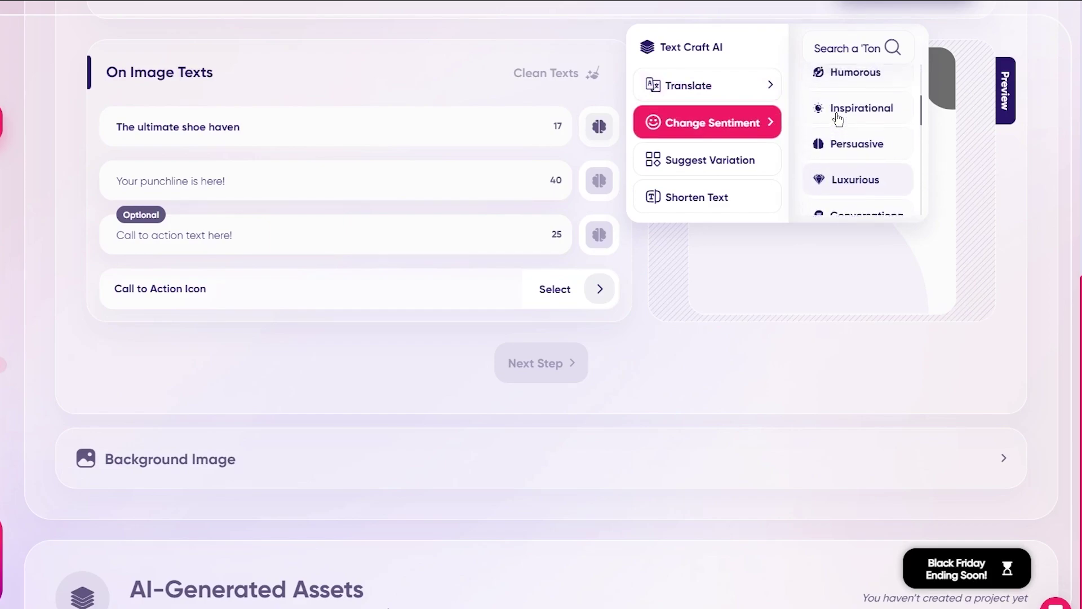
pyautogui.click(851, 206)
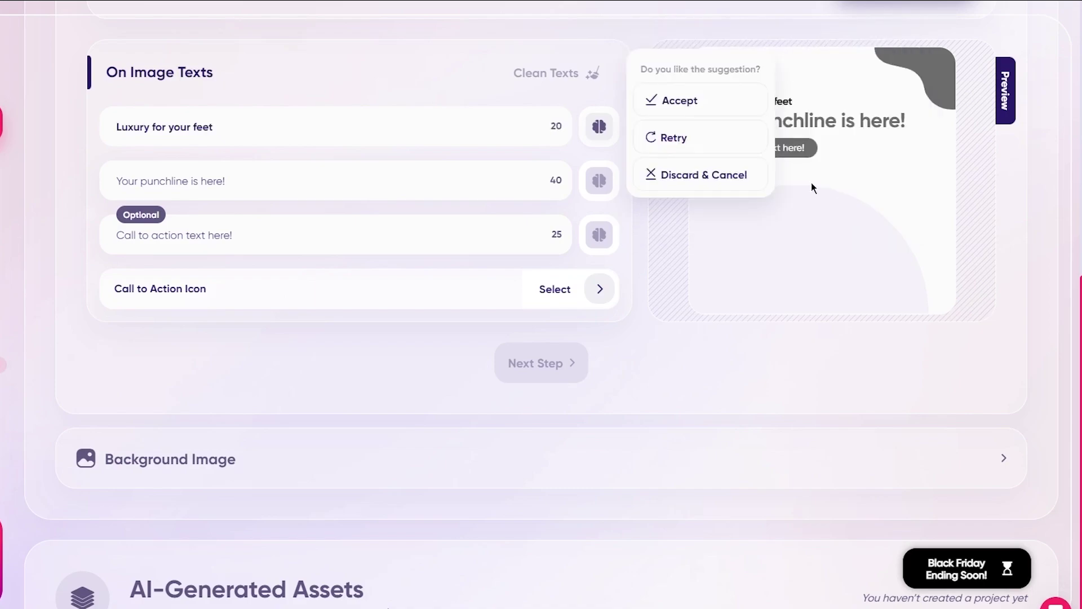
pyautogui.click(653, 138)
pyautogui.click(686, 110)
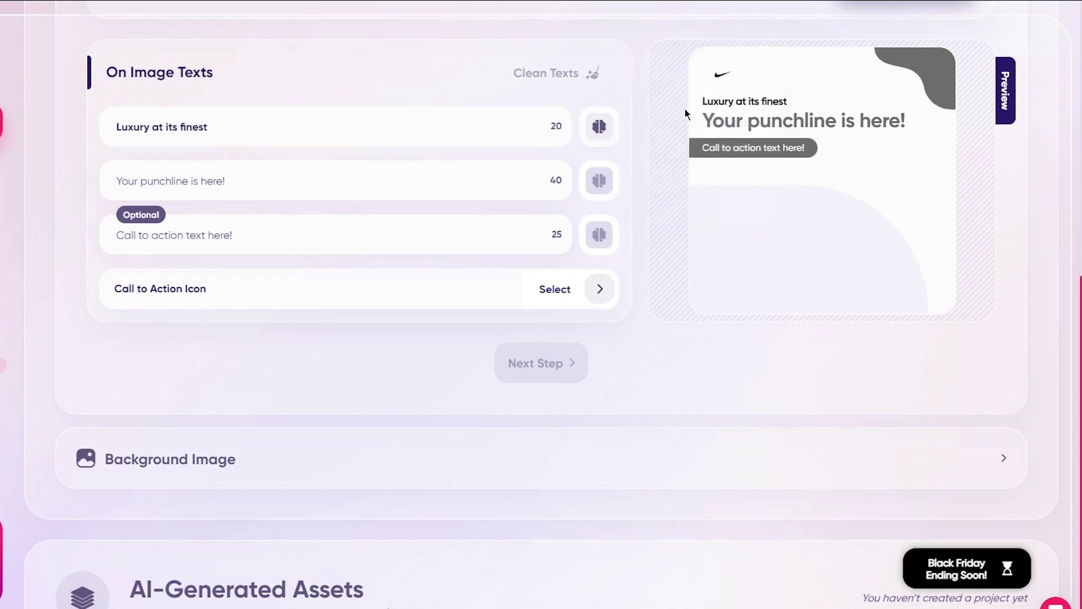
# Pick 'Step up your style' as punchline and rewrite it with Emotional sentiment
pyautogui.click(372, 185)
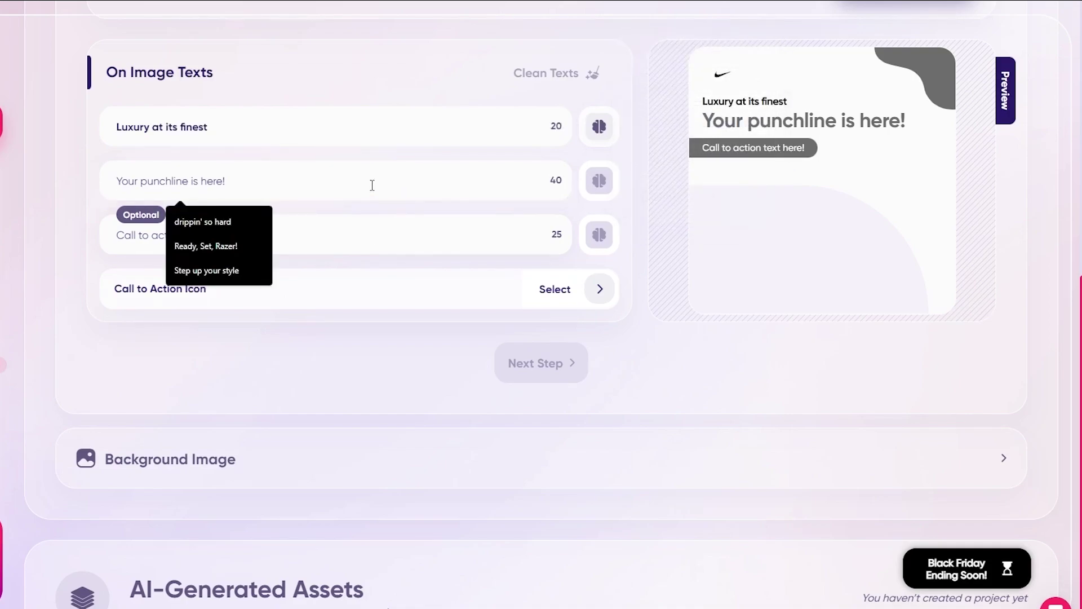
pyautogui.click(232, 271)
pyautogui.click(599, 180)
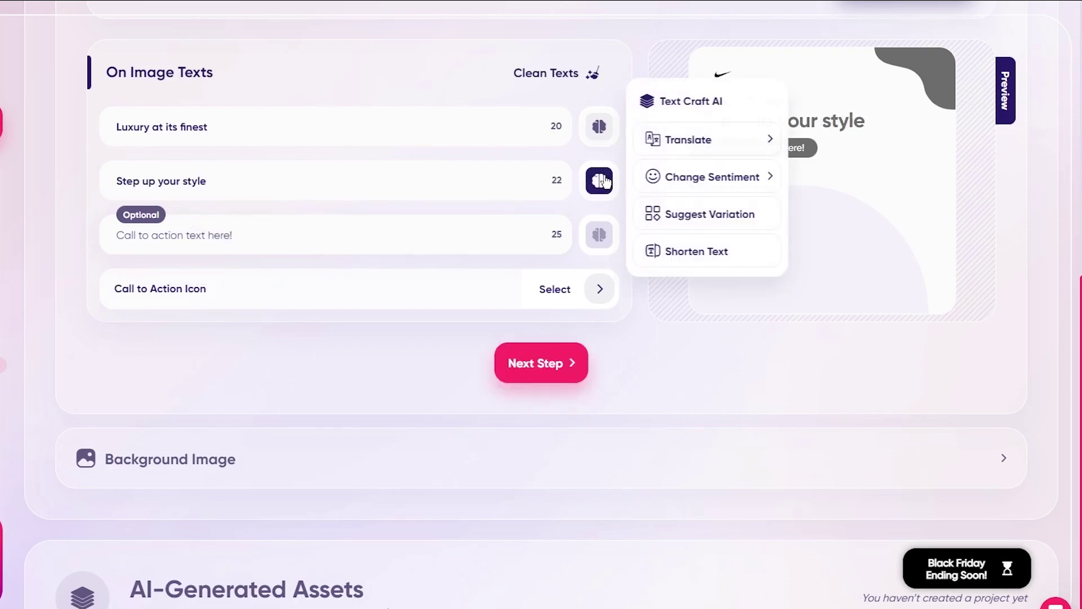
pyautogui.click(704, 172)
pyautogui.scroll(-3, 837, 216)
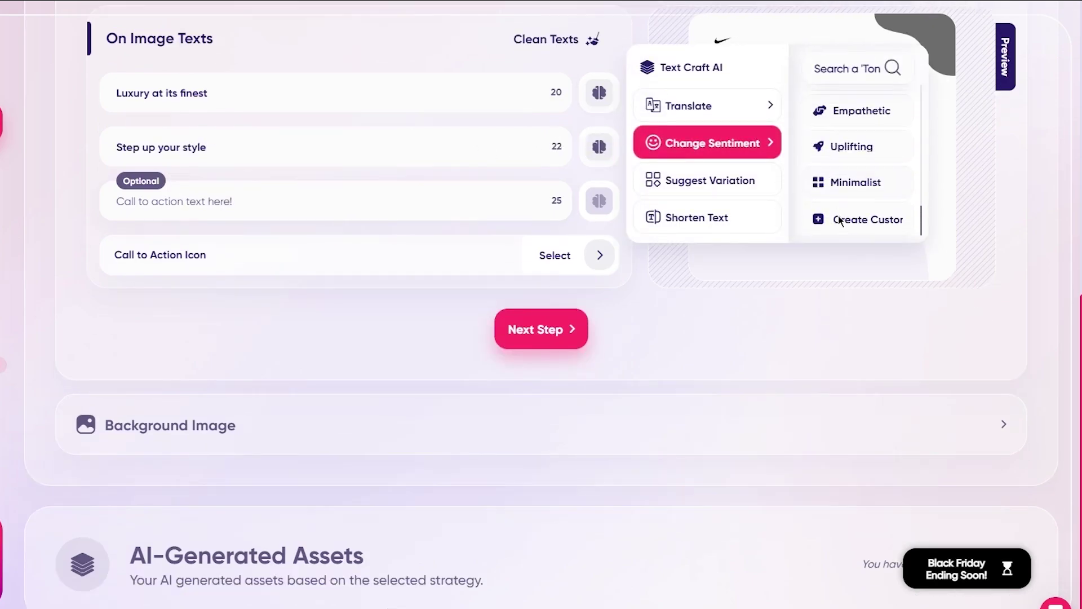
pyautogui.scroll(2, 837, 215)
pyautogui.scroll(4, 845, 260)
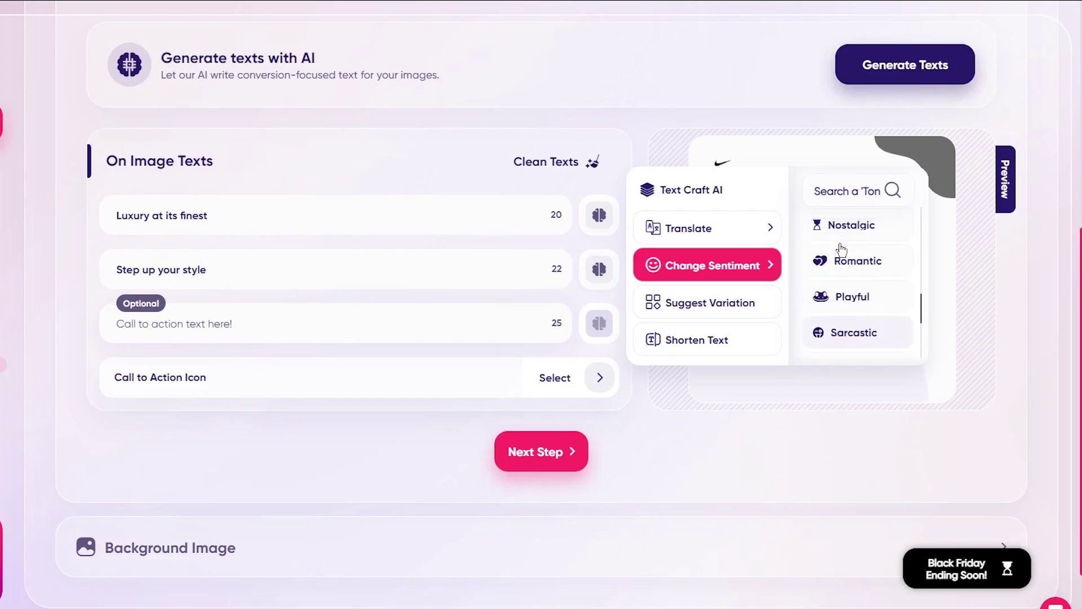
pyautogui.scroll(3, 841, 249)
pyautogui.scroll(1, 846, 292)
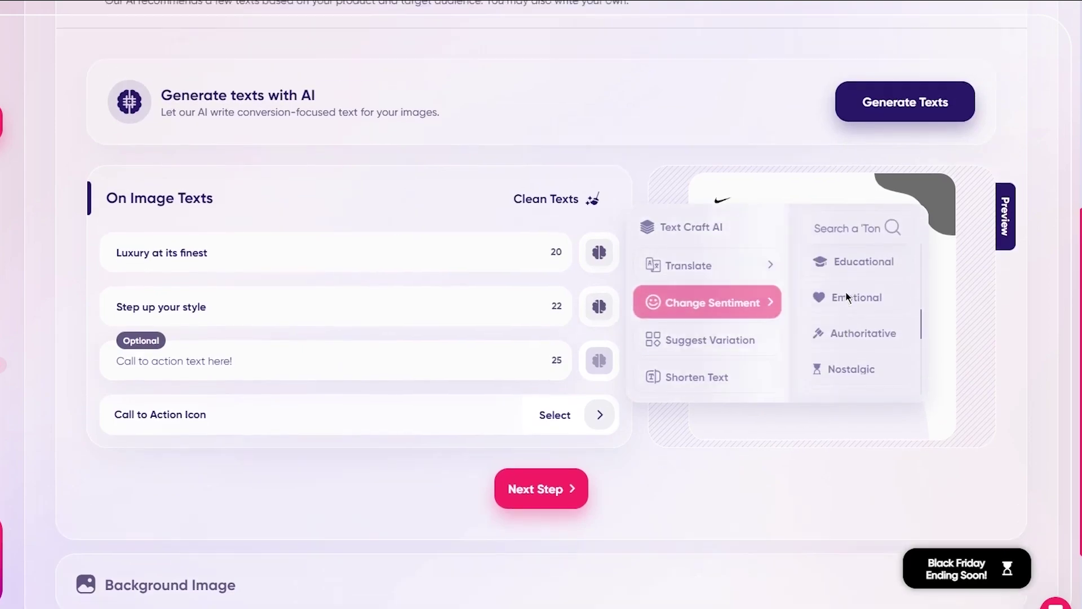
pyautogui.click(846, 292)
# Add the 'buy now for 50% off' call to action with a footprints icon found via 'shoe'
pyautogui.click(353, 368)
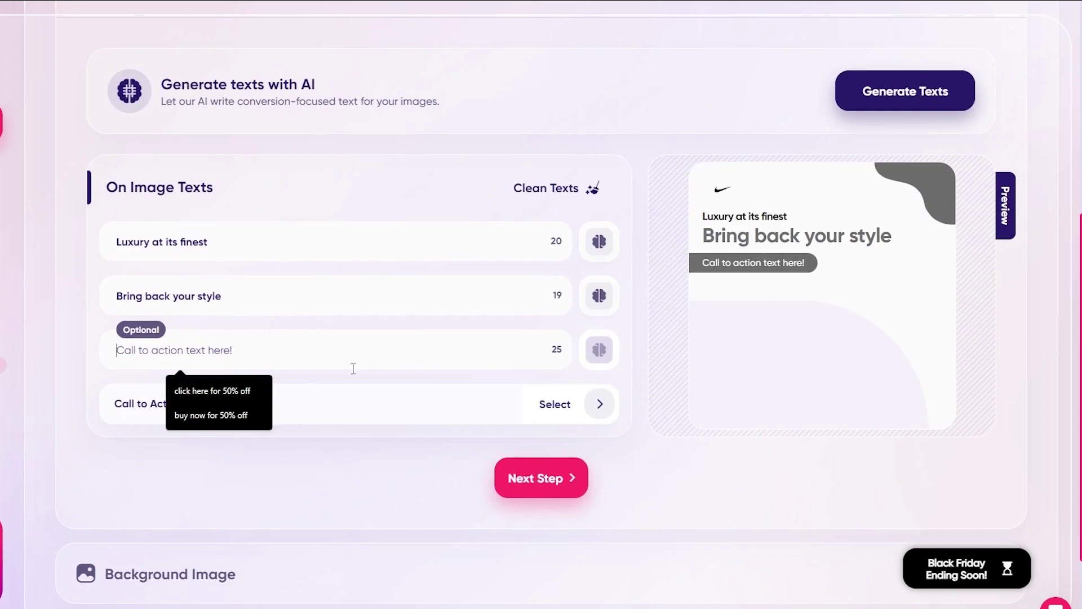
pyautogui.click(236, 412)
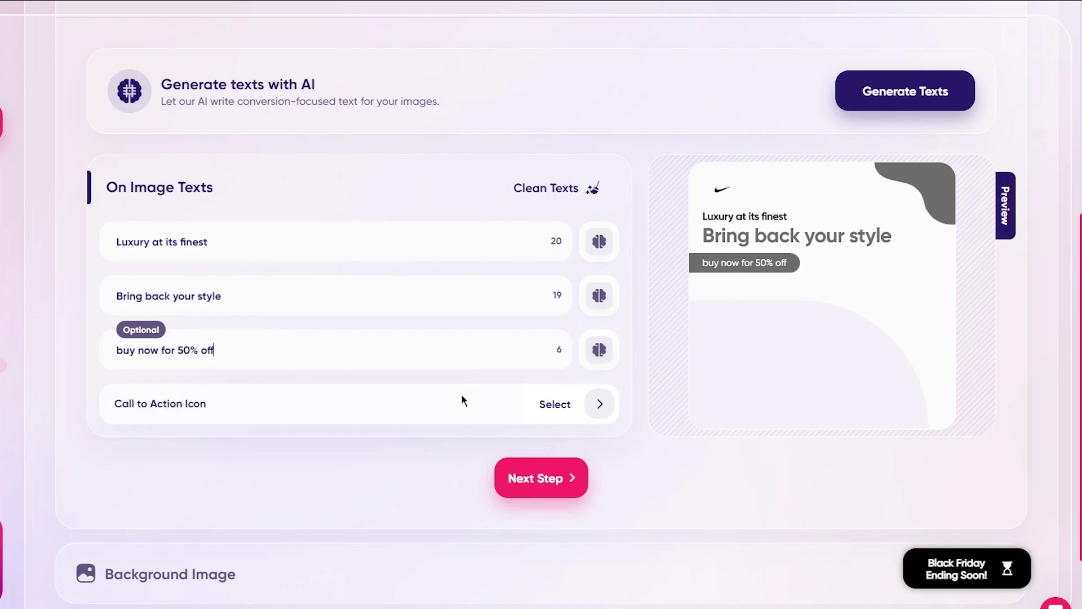
pyautogui.click(594, 408)
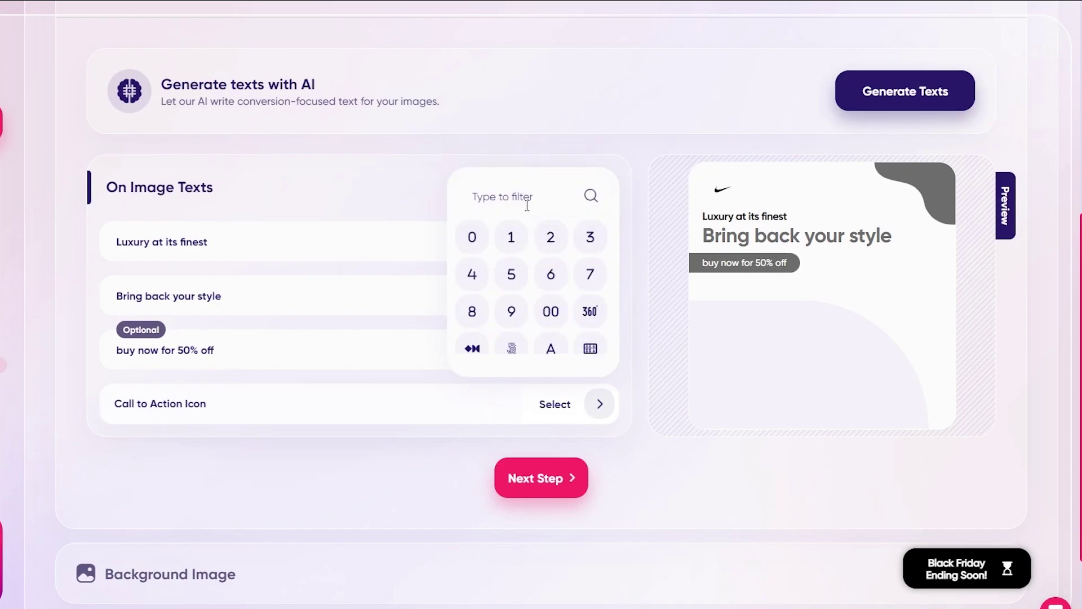
pyautogui.write('sho')
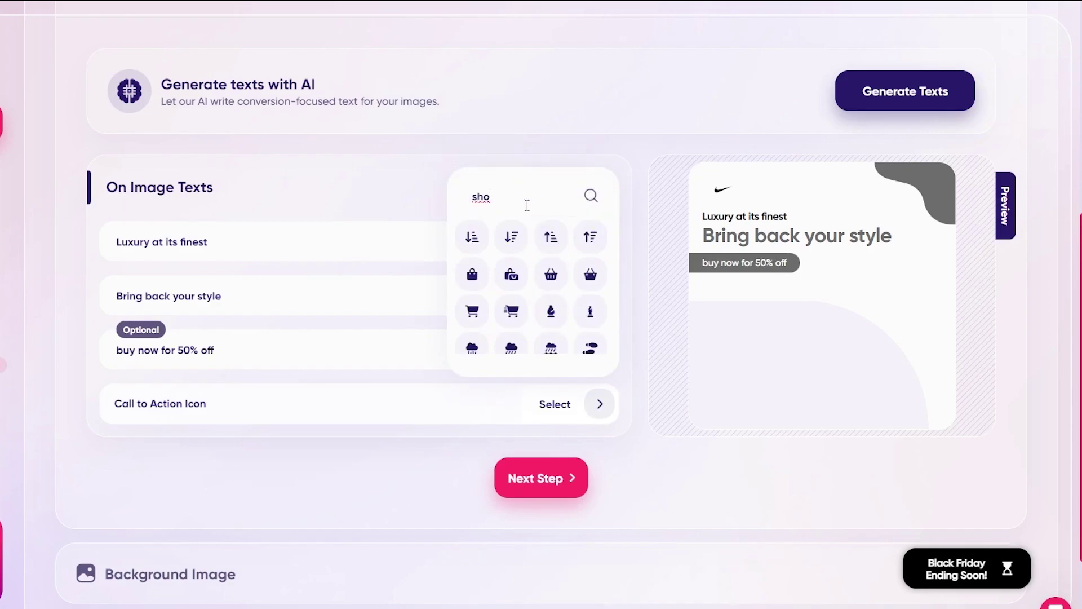
pyautogui.write('e')
pyautogui.click(473, 238)
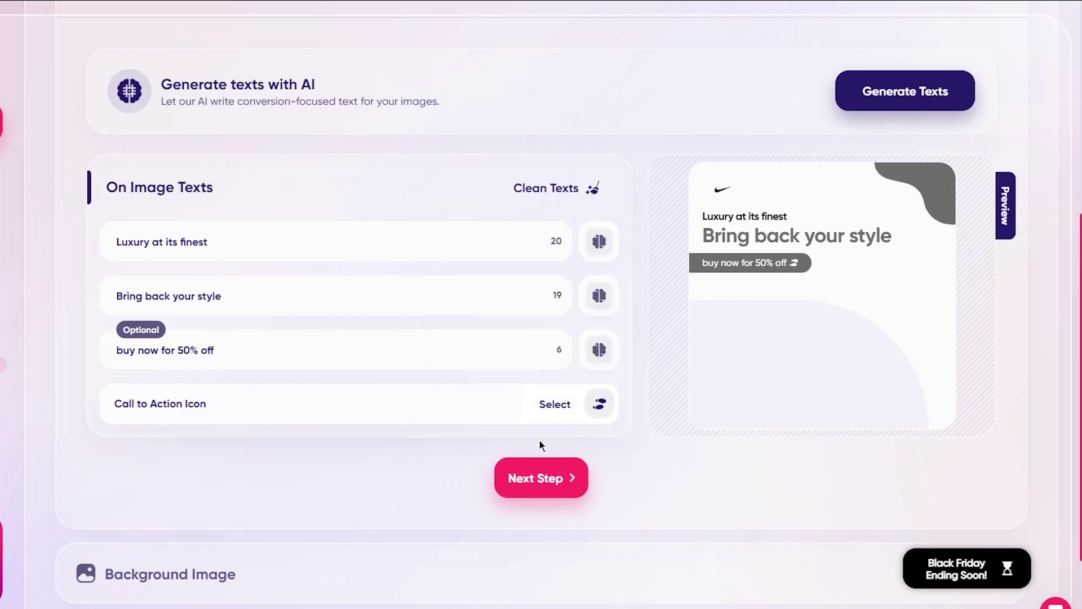
pyautogui.click(517, 477)
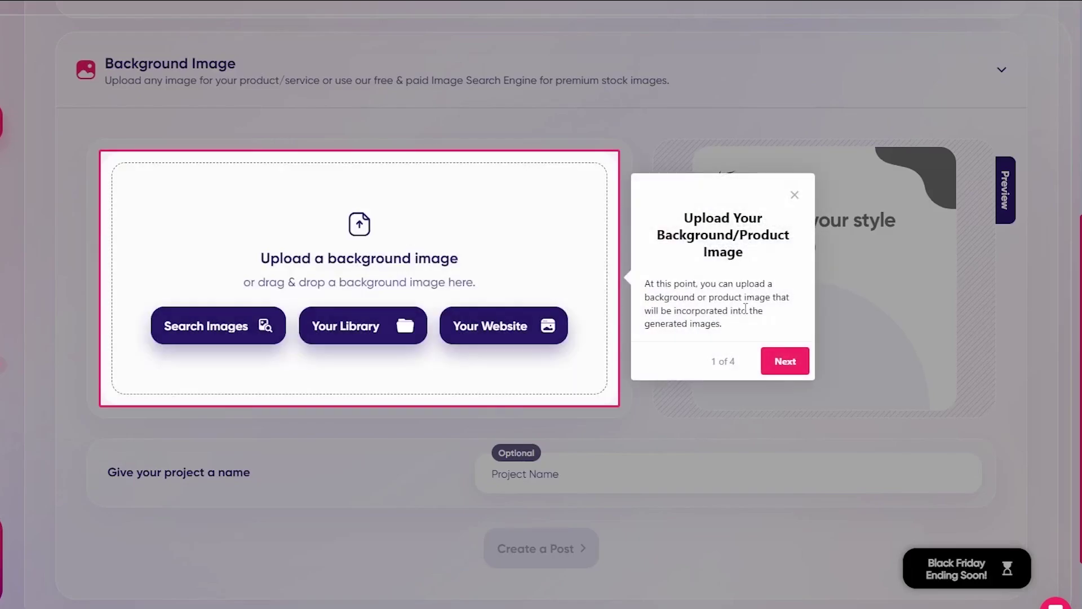
# Close the background image tour tip and briefly check the Your Website images window
pyautogui.click(794, 196)
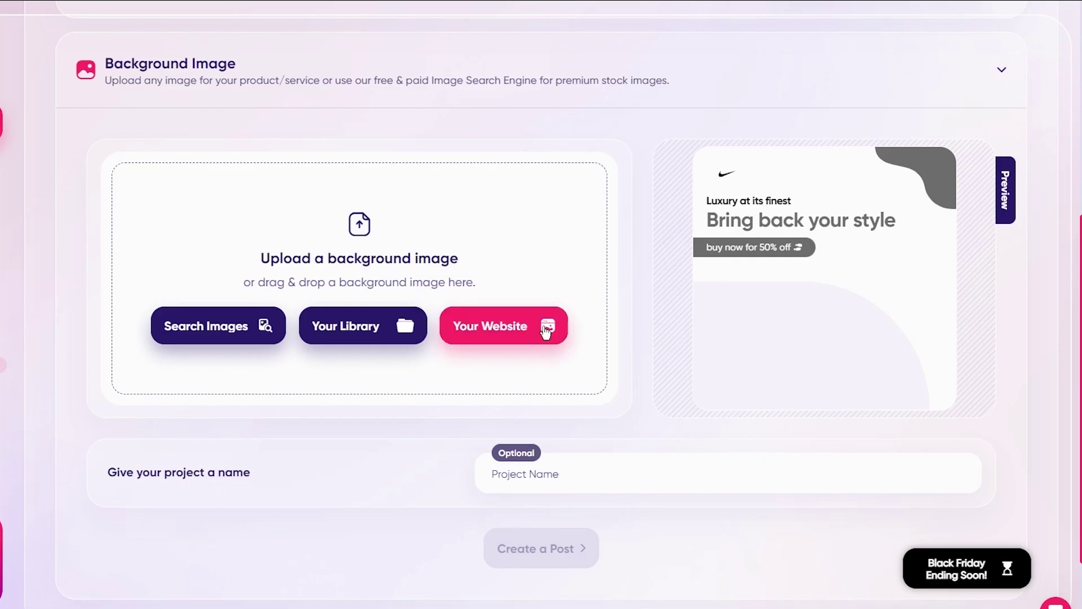
pyautogui.click(546, 331)
pyautogui.click(481, 489)
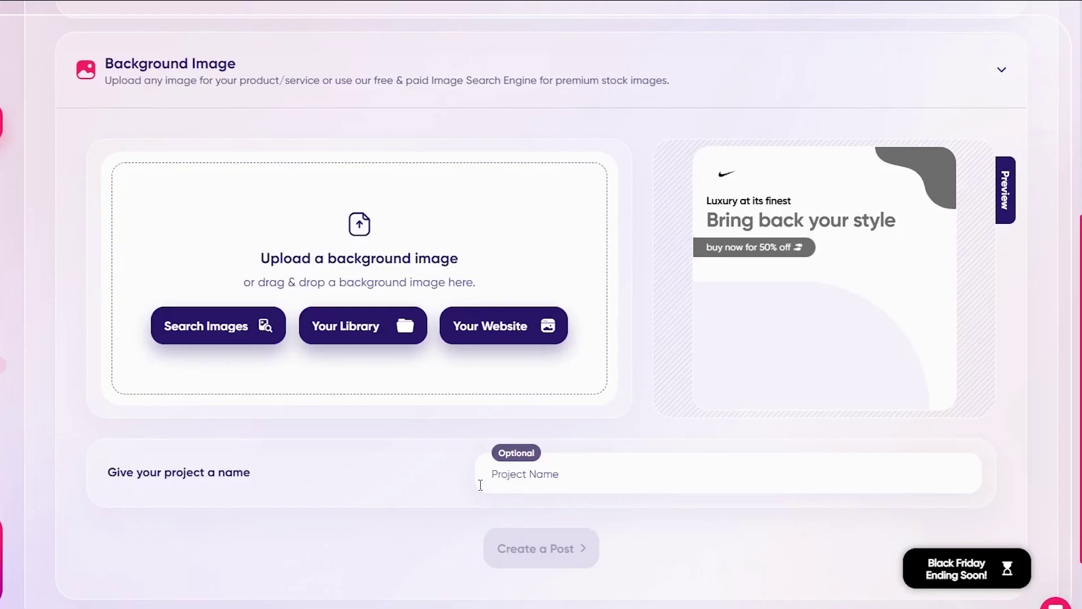
# Search the stock images for 'nike', then switch to the empty John's Shoess image library
pyautogui.click(252, 330)
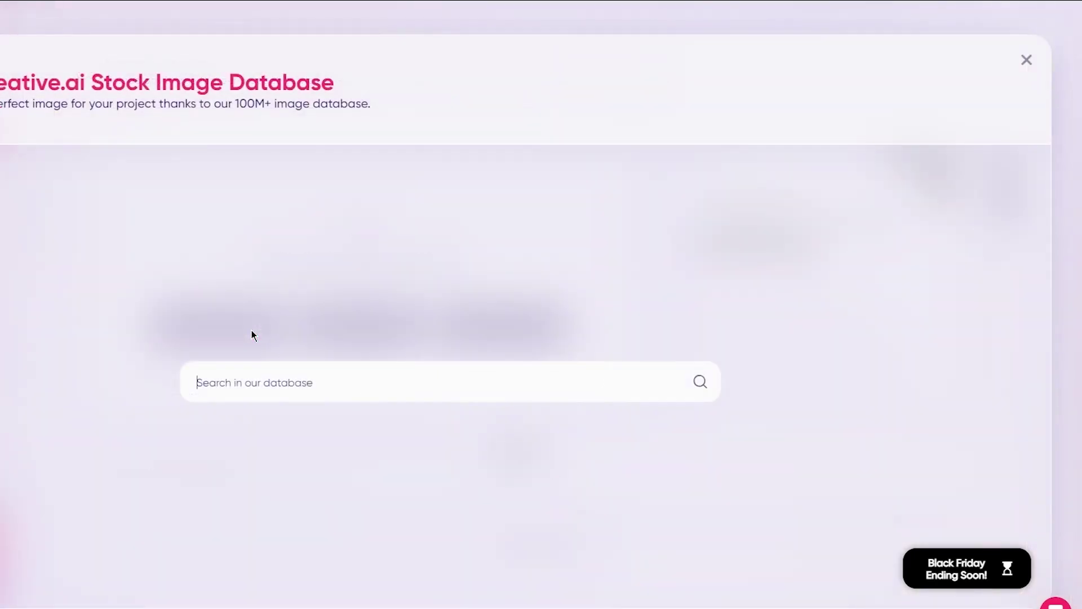
pyautogui.click(259, 383)
pyautogui.write('nike')
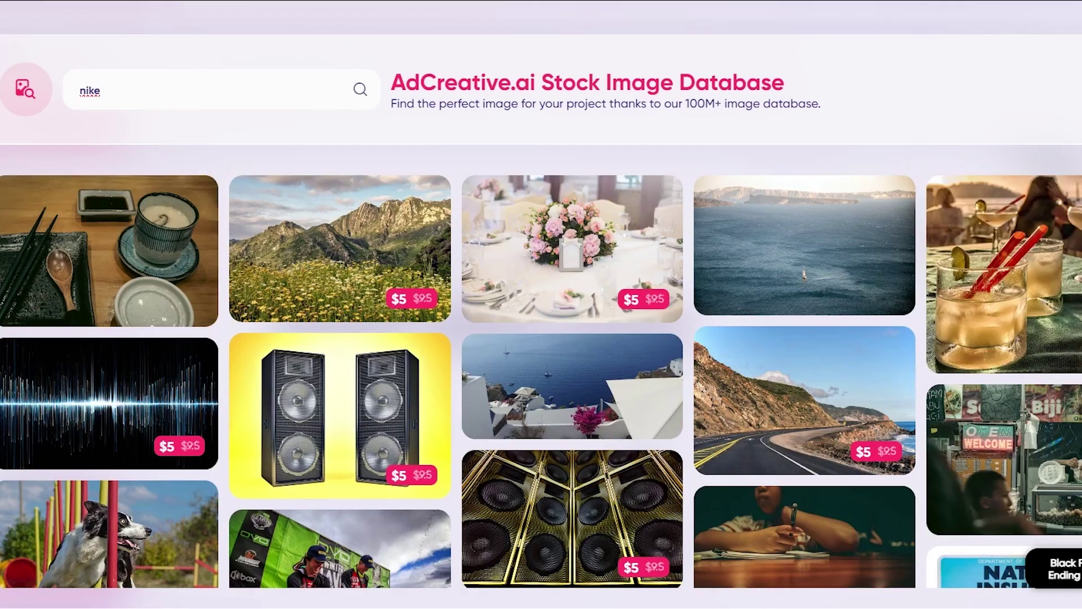
pyautogui.press('Escape')
pyautogui.click(513, 327)
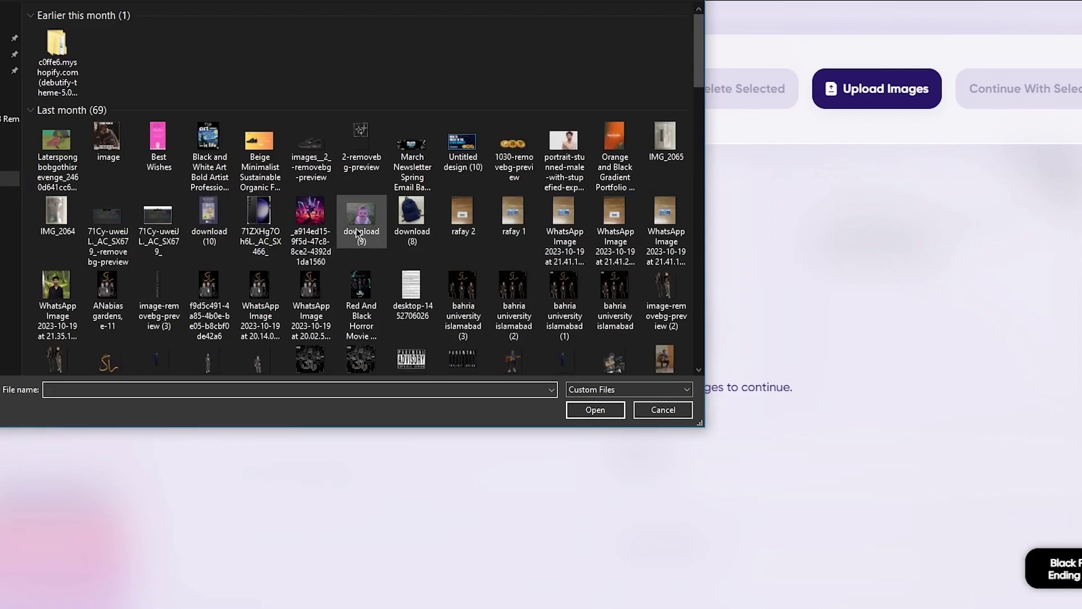
# Upload the black Nike sneaker PNG, select it, and continue with it as the background
pyautogui.scroll(-3, 262, 226)
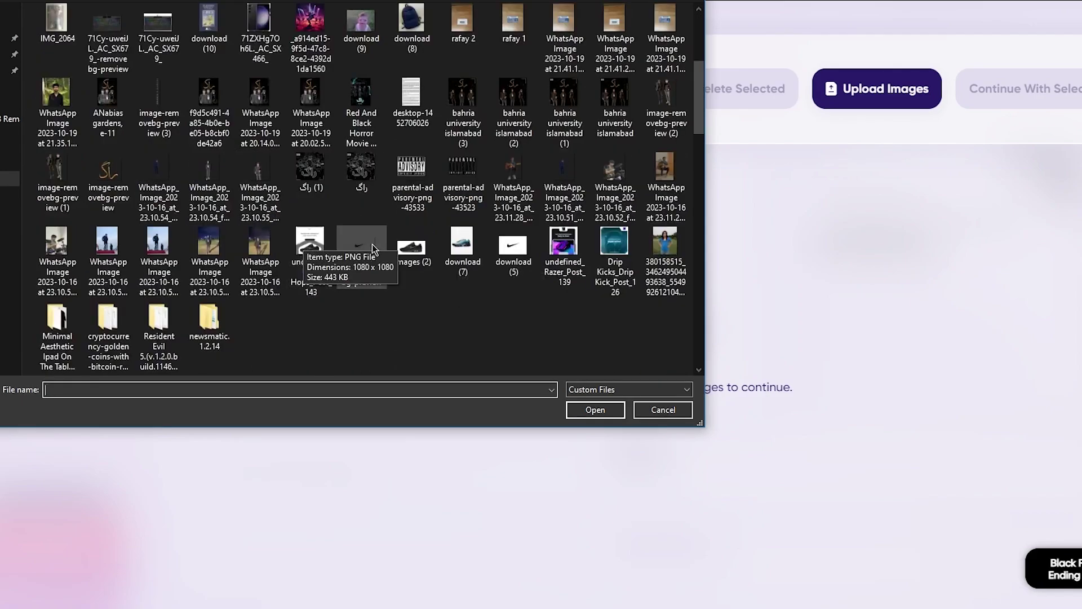
pyautogui.doubleClick(425, 248)
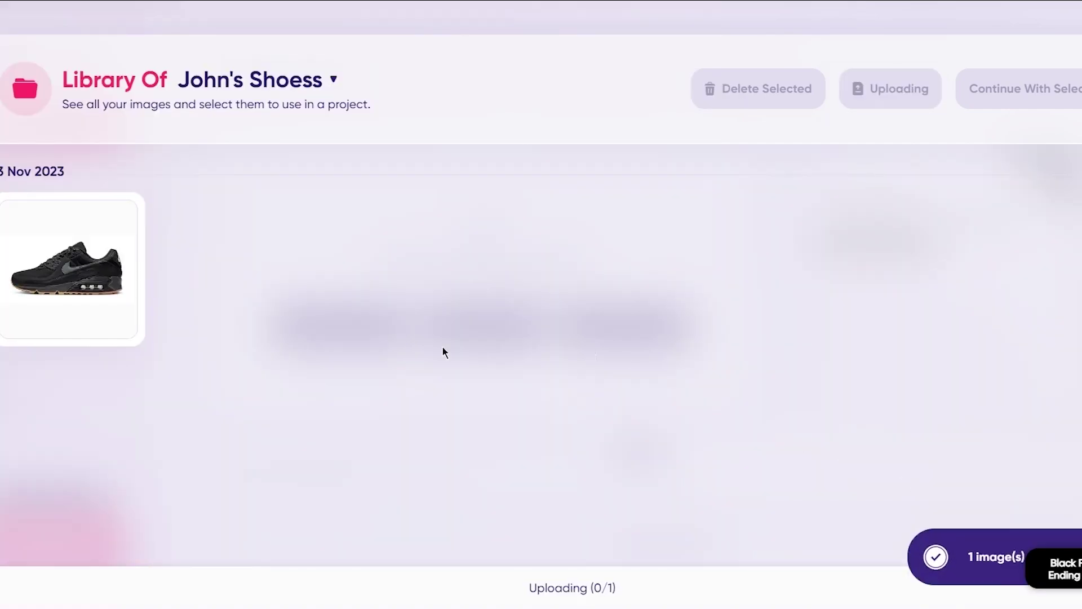
pyautogui.click(39, 251)
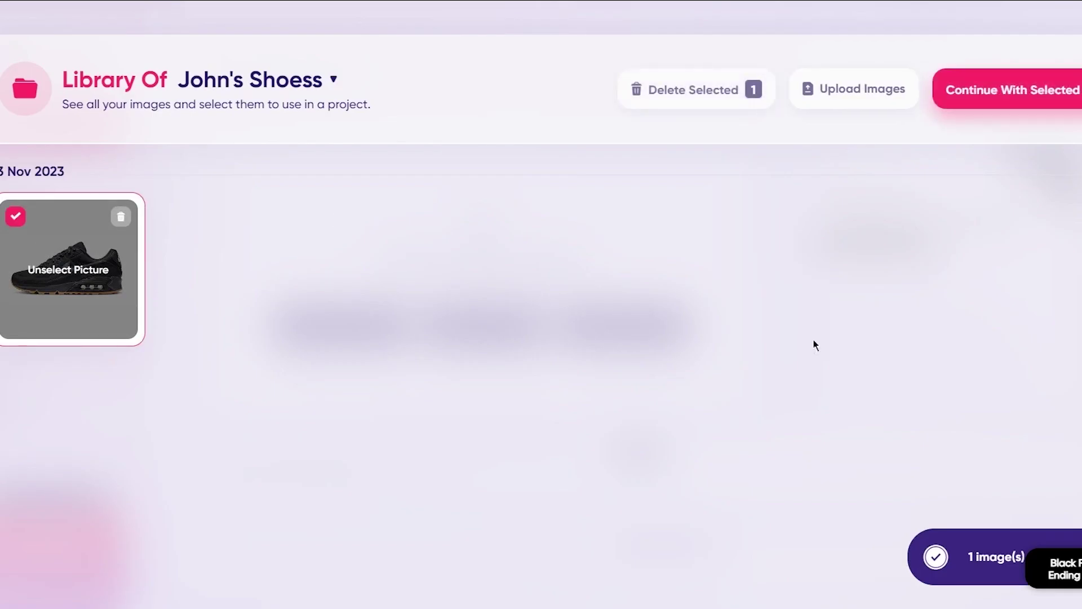
pyautogui.click(1006, 98)
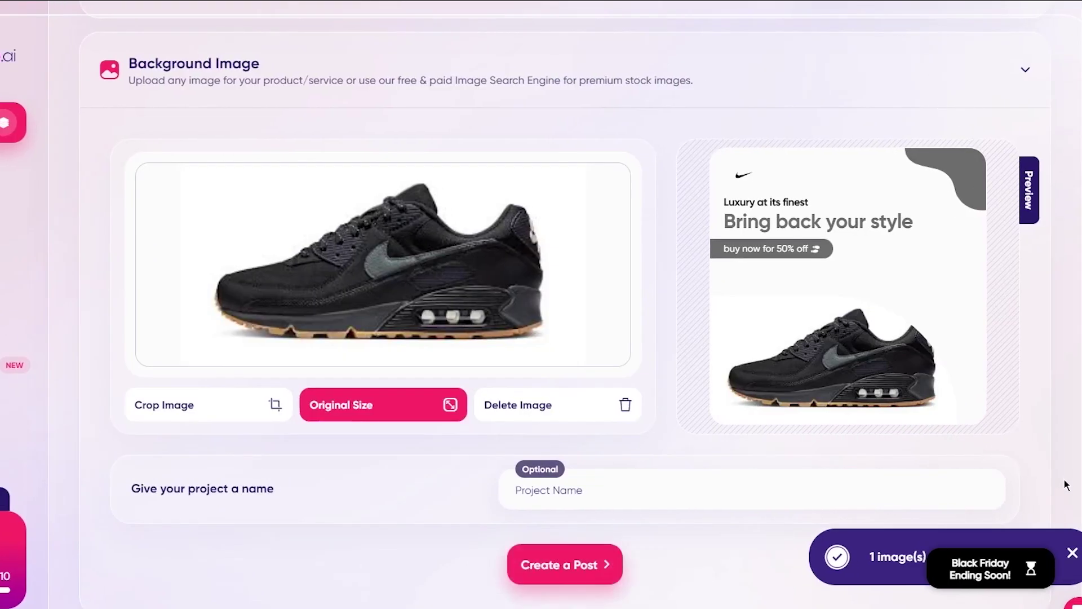
# Dismiss the upload notice and generate posts with the 'Bring back your style' headline
pyautogui.click(1073, 554)
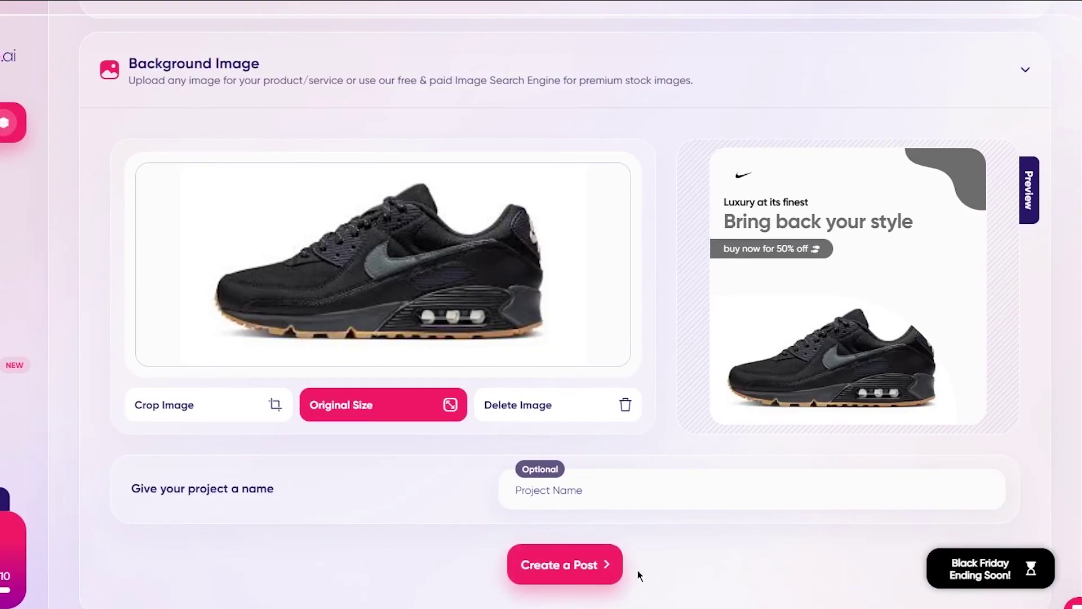
pyautogui.click(587, 555)
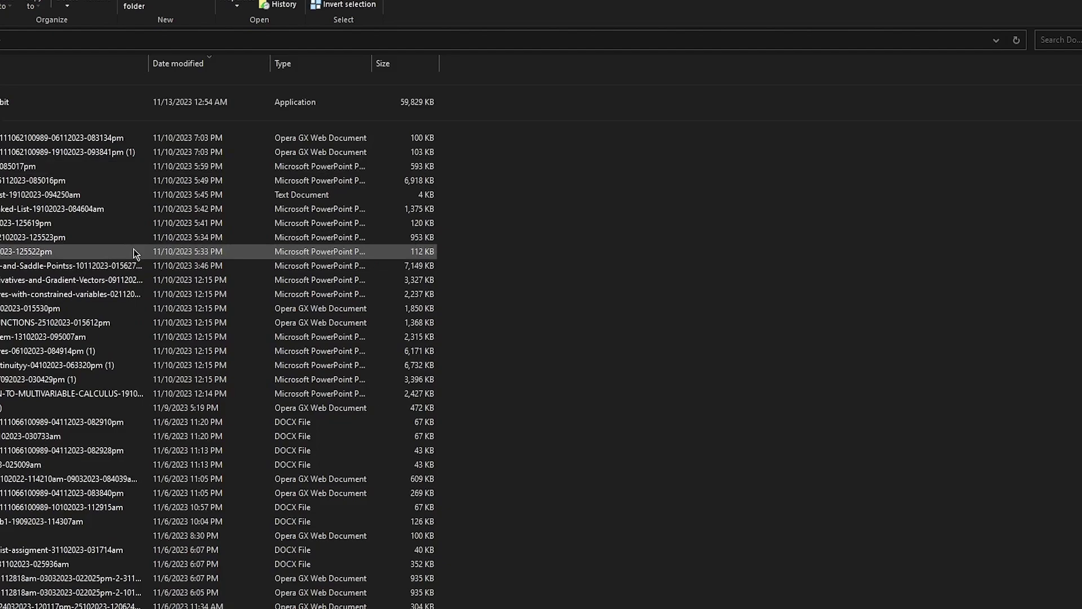
# Switch the Downloads folder to a medium icon thumbnail view
pyautogui.hotkey('ctrl', 'shift', '4')
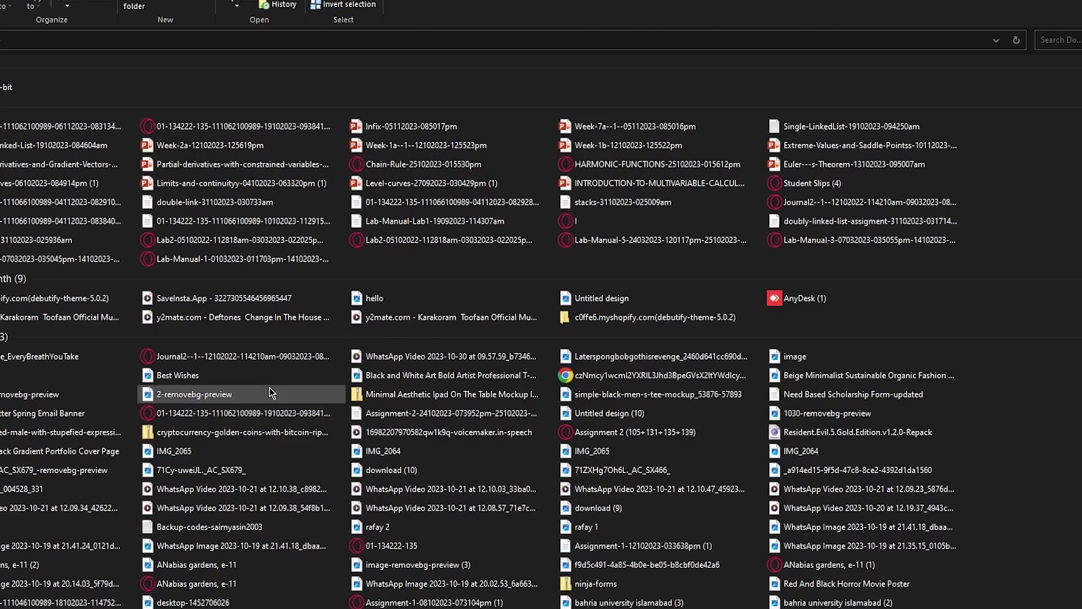
pyautogui.scroll(-3, 269, 387)
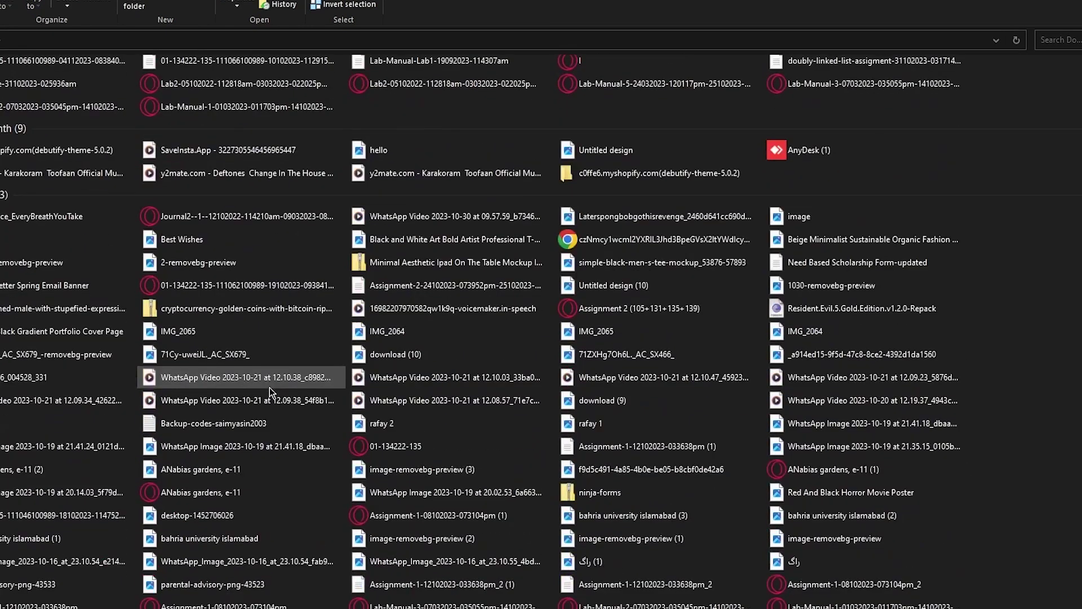
pyautogui.hotkey('ctrl', 'shift', '3')
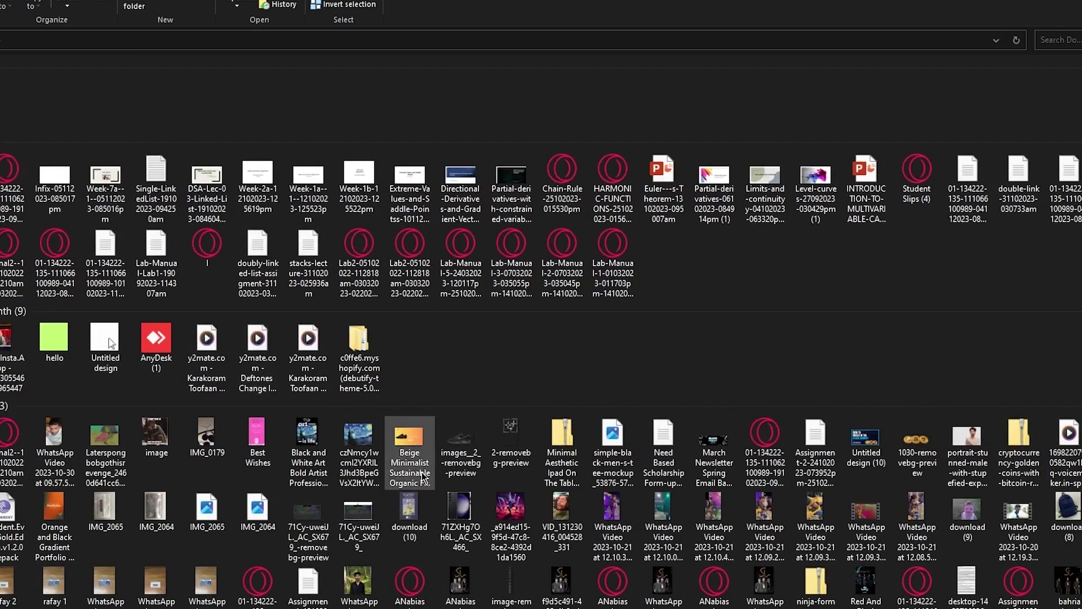
pyautogui.scroll(-4, 422, 472)
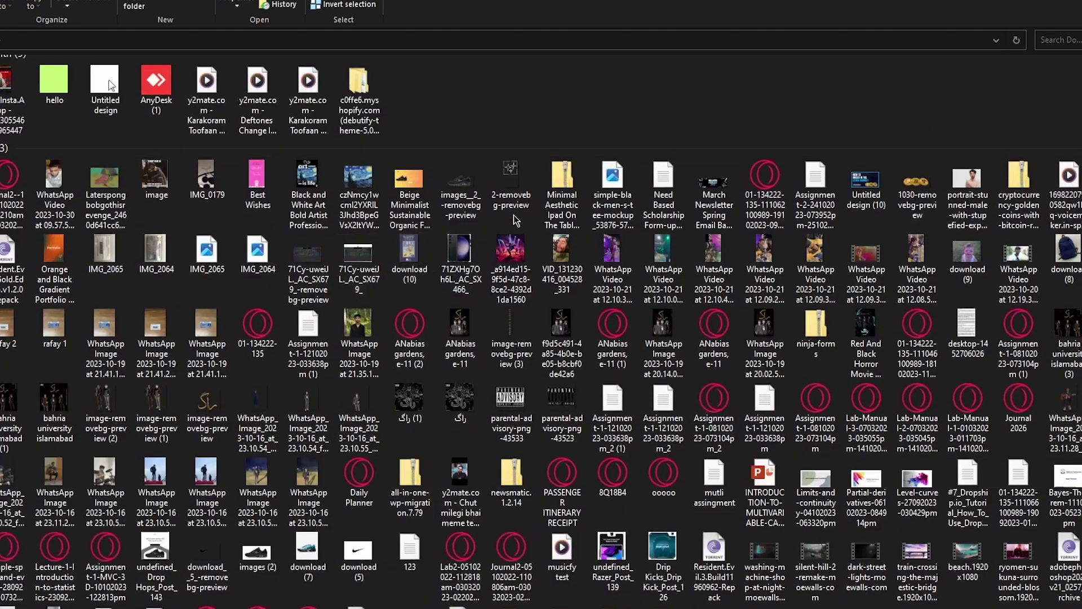
pyautogui.scroll(-3, 572, 308)
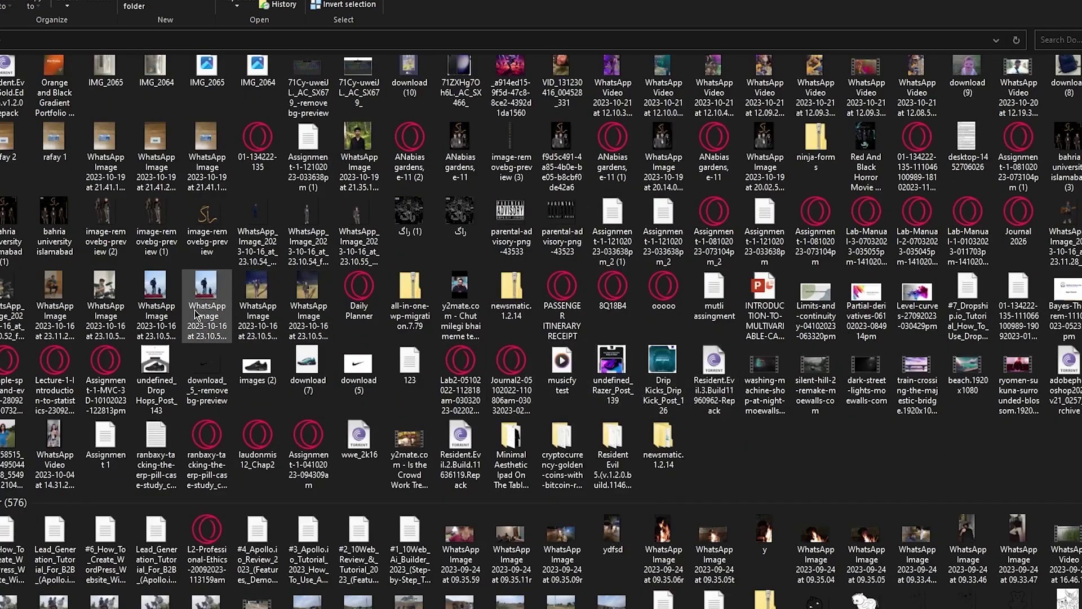
# Preview the Drop Hops, Razer and Drip Kicks ad images one after another
pyautogui.doubleClick(168, 357)
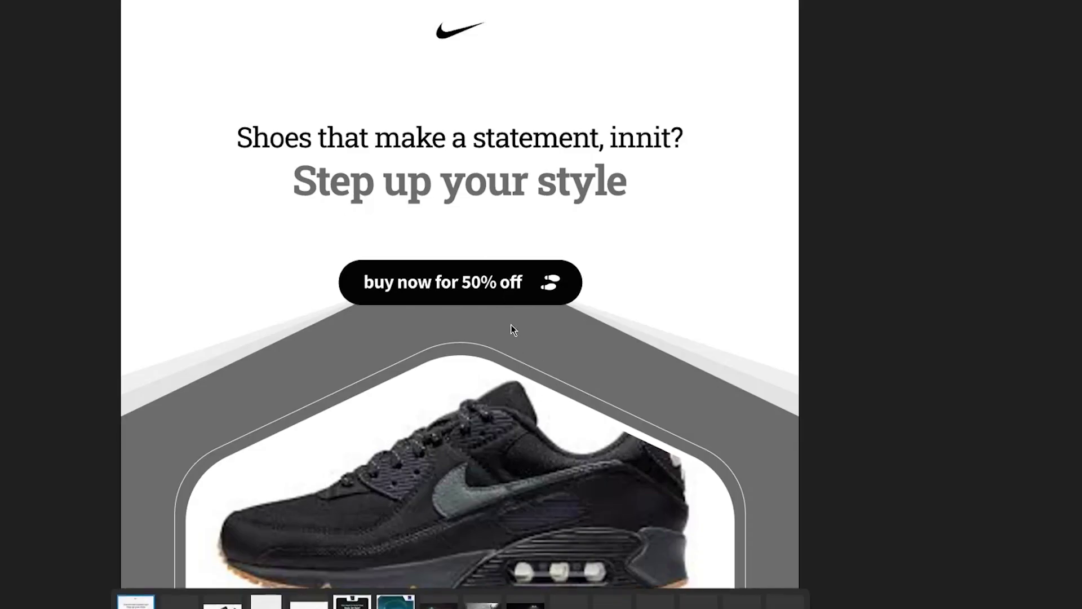
pyautogui.click(1068, 9)
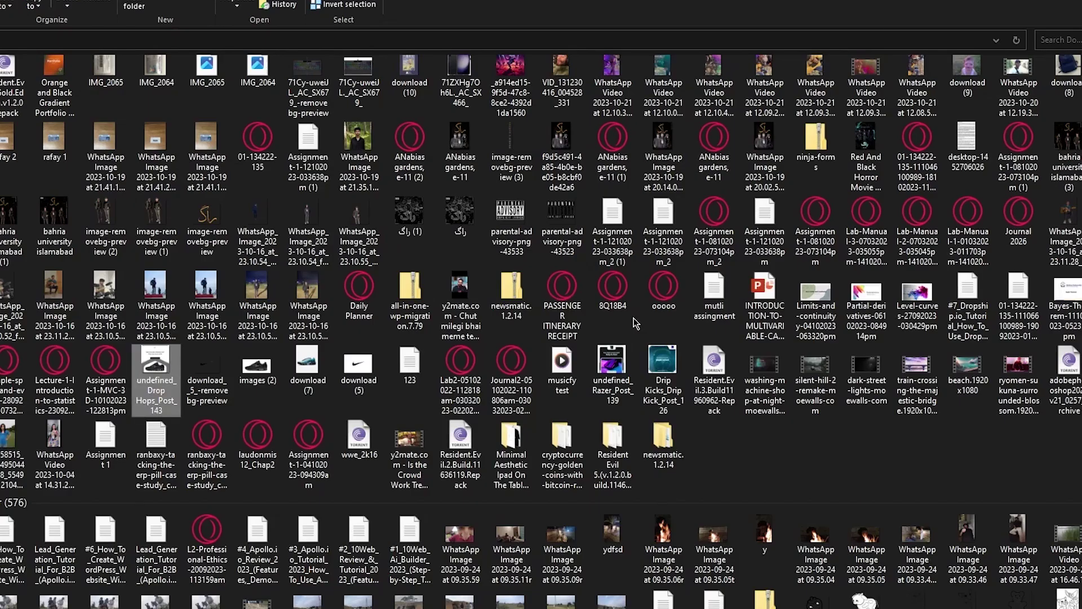
pyautogui.click(628, 379)
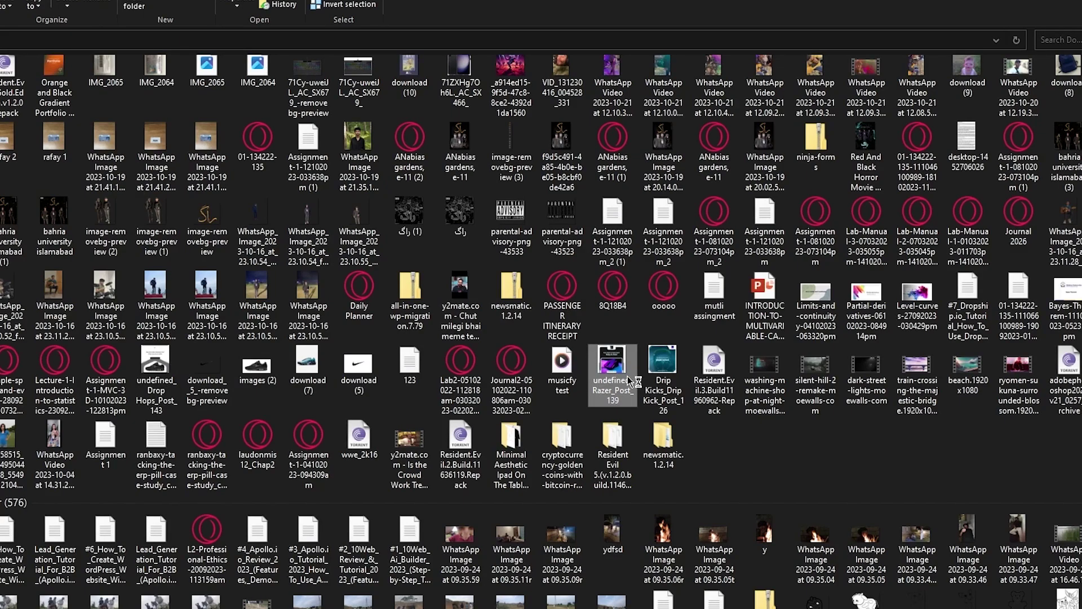
pyautogui.doubleClick(630, 381)
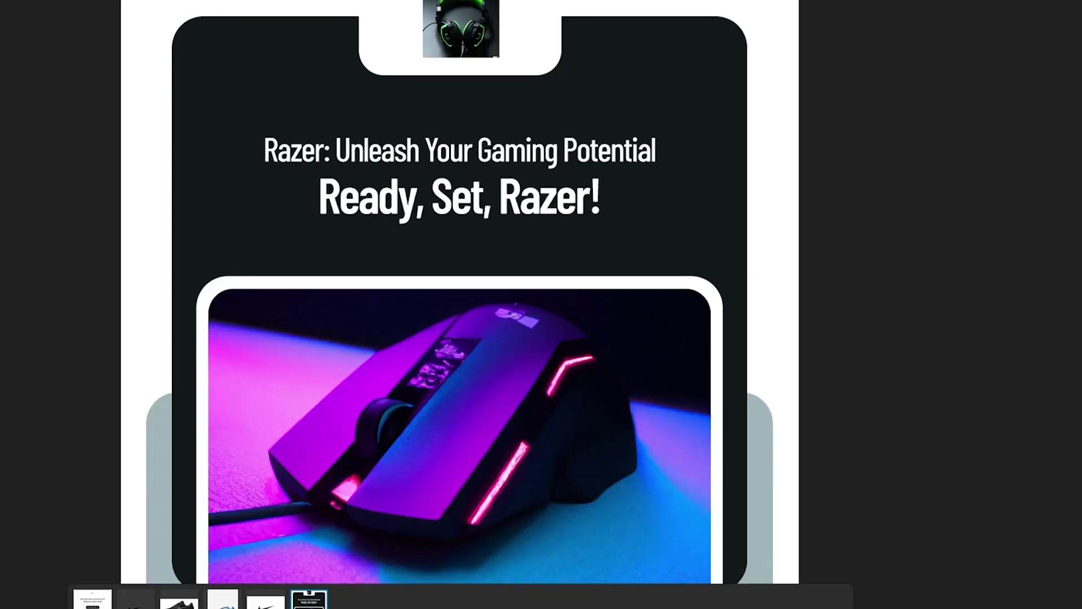
pyautogui.press('Escape')
pyautogui.doubleClick(660, 355)
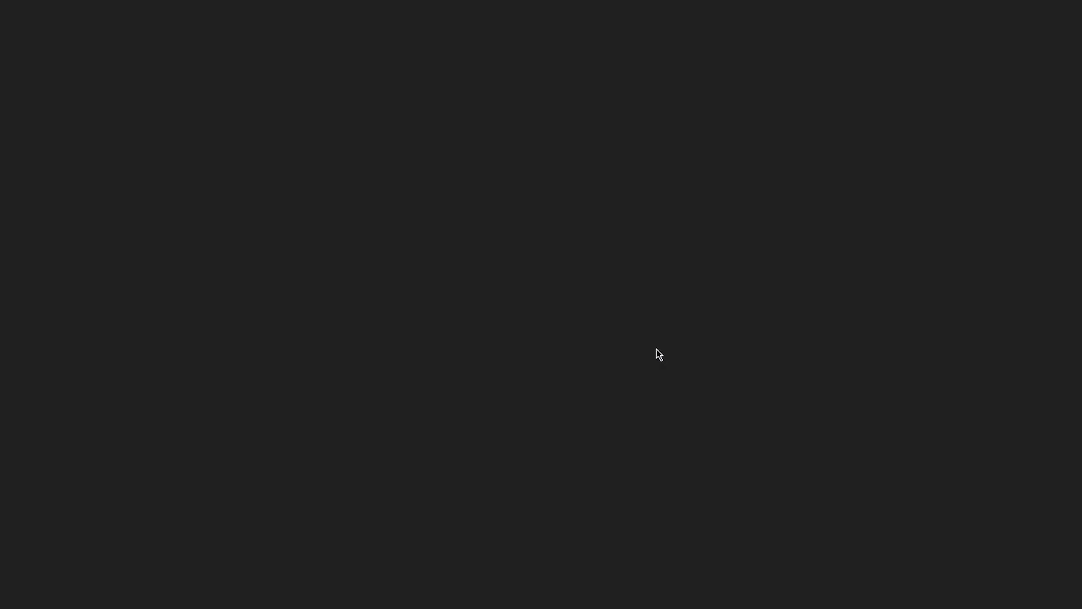
pyautogui.press('Escape')
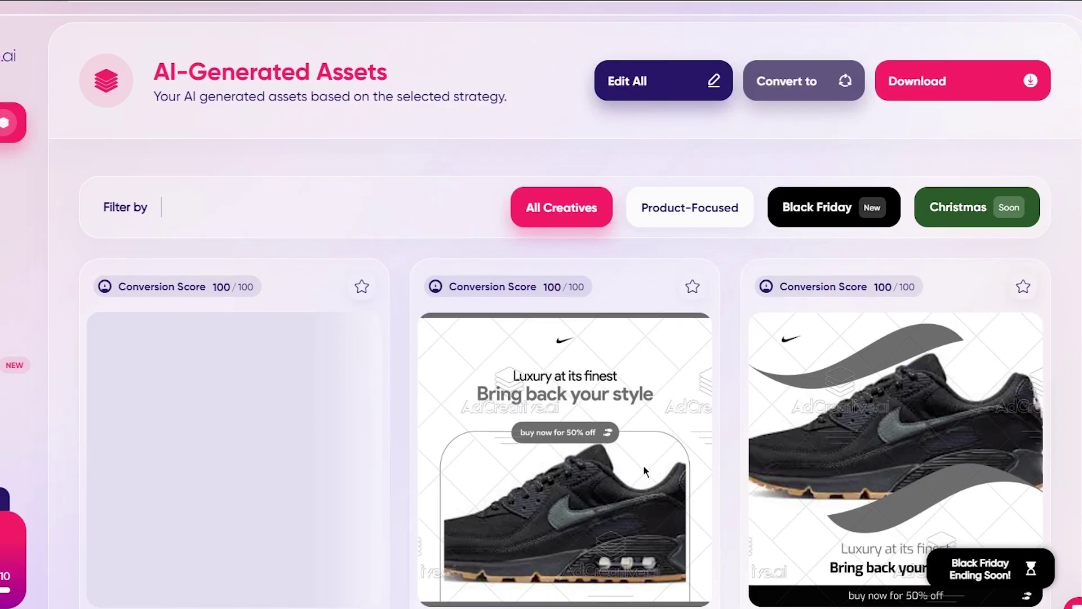
# Scroll through the generated 'Bring back your style' Nike ads, each scoring 100/100
pyautogui.scroll(-3, 455, 471)
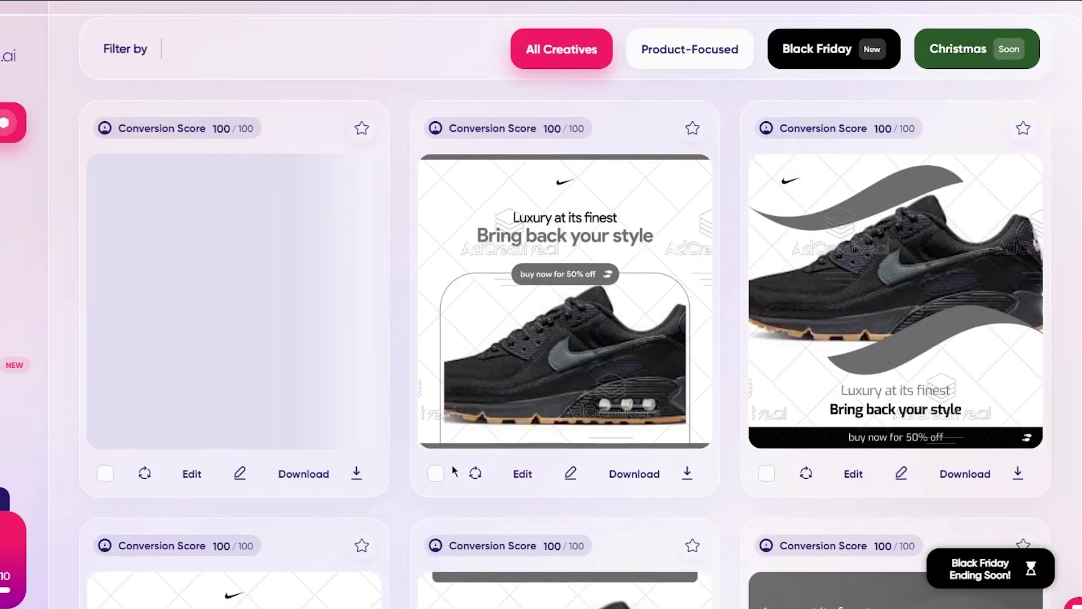
pyautogui.scroll(-9, 454, 471)
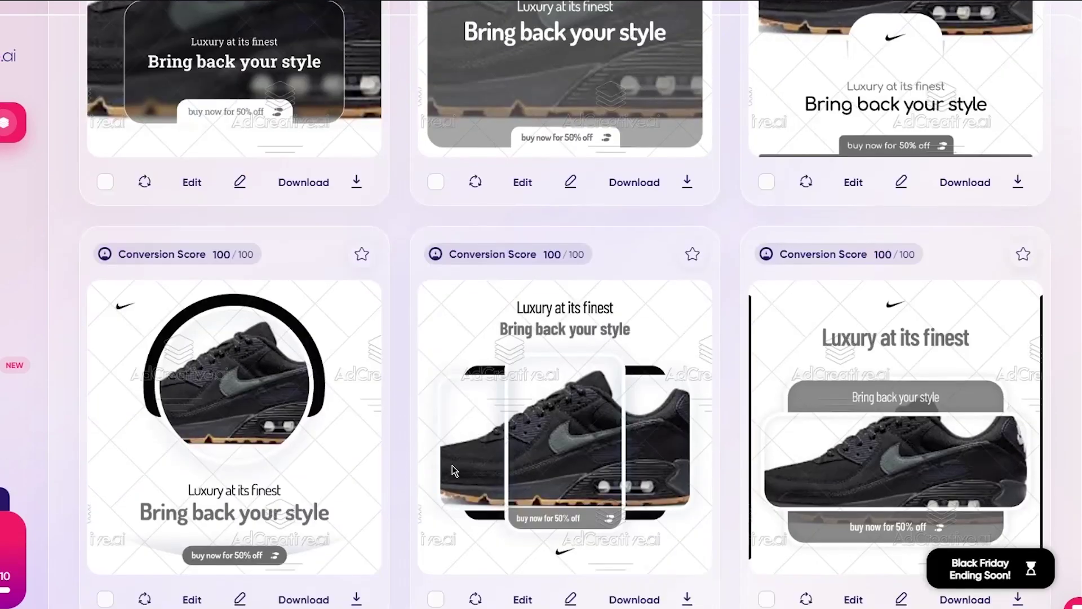
pyautogui.scroll(-4, 454, 471)
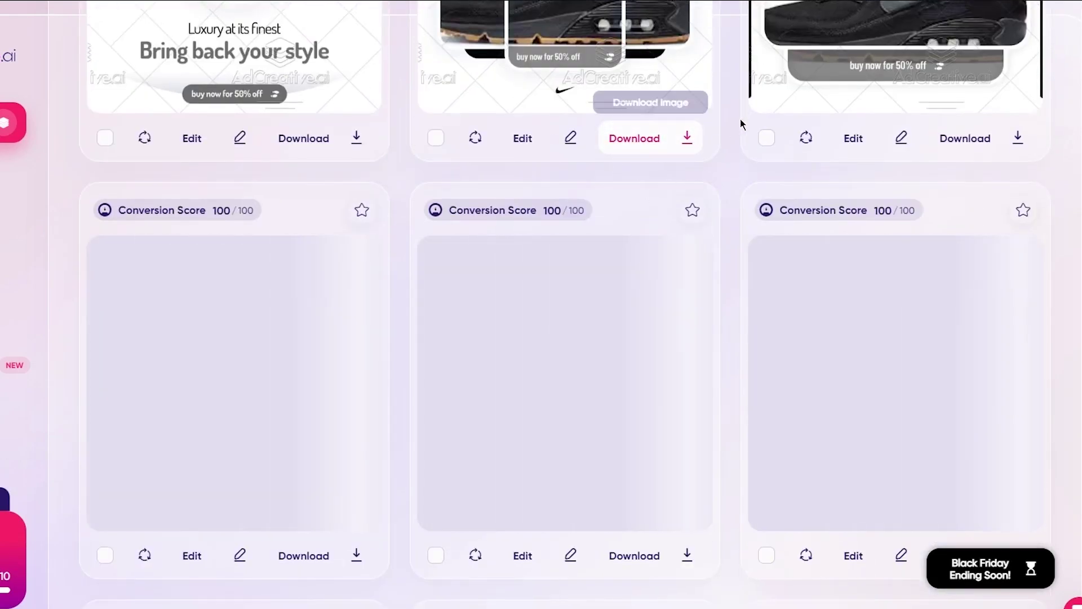
pyautogui.scroll(-2, 726, 171)
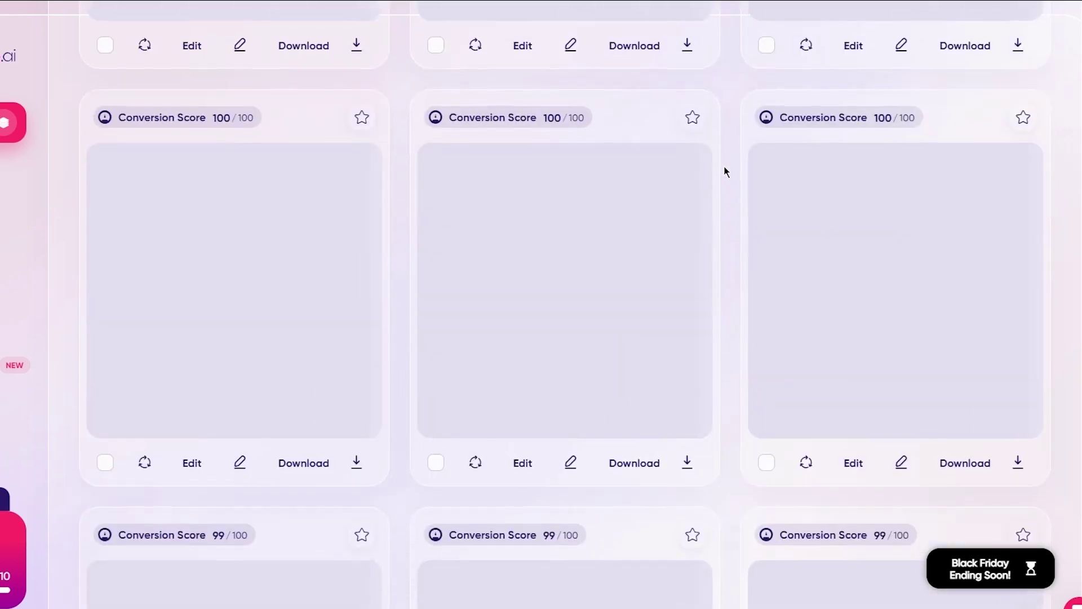
pyautogui.scroll(1, 725, 171)
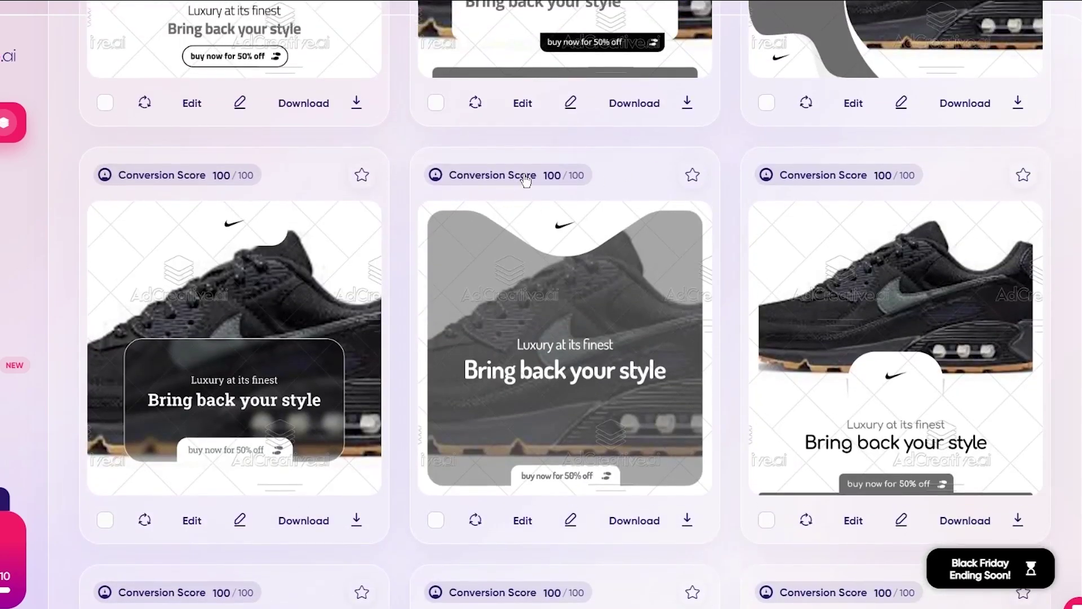